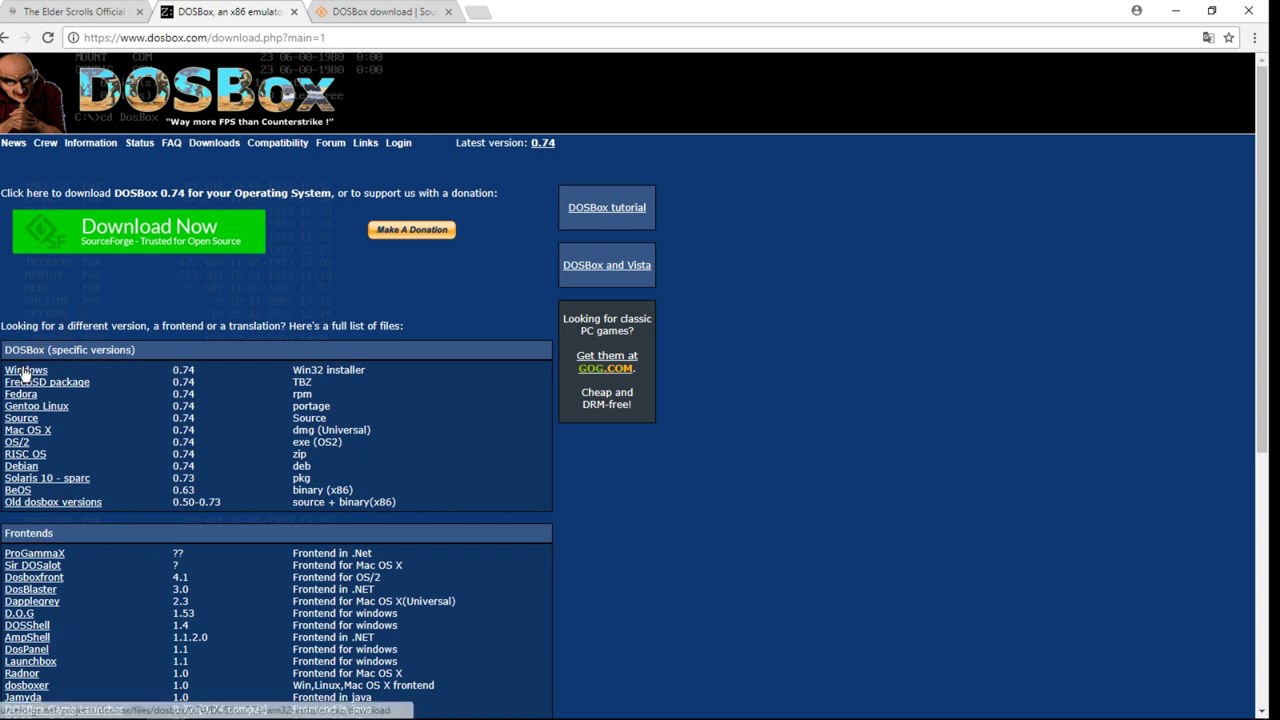
# Download the Windows installer for DOSBox 0.74 and switch to File Explorer, opening the tutorial folder inside Downloads in a maximized window
pyautogui.click(25, 371)
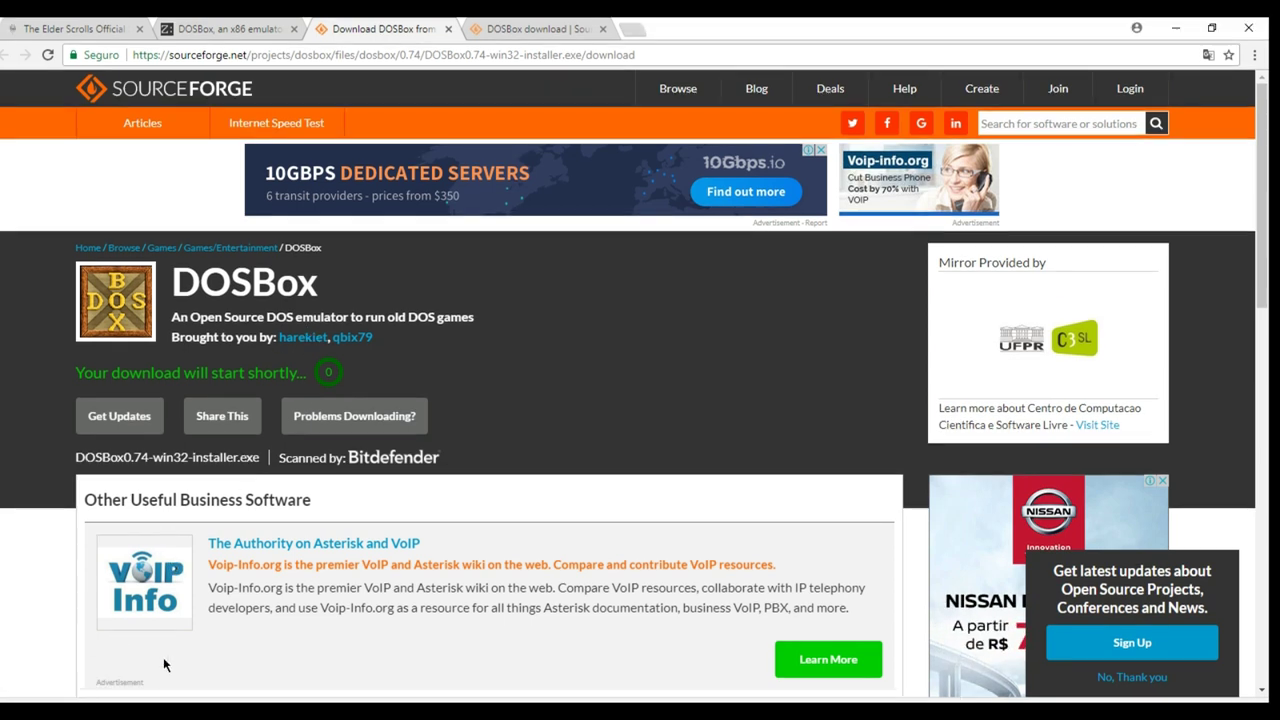
pyautogui.click(128, 640)
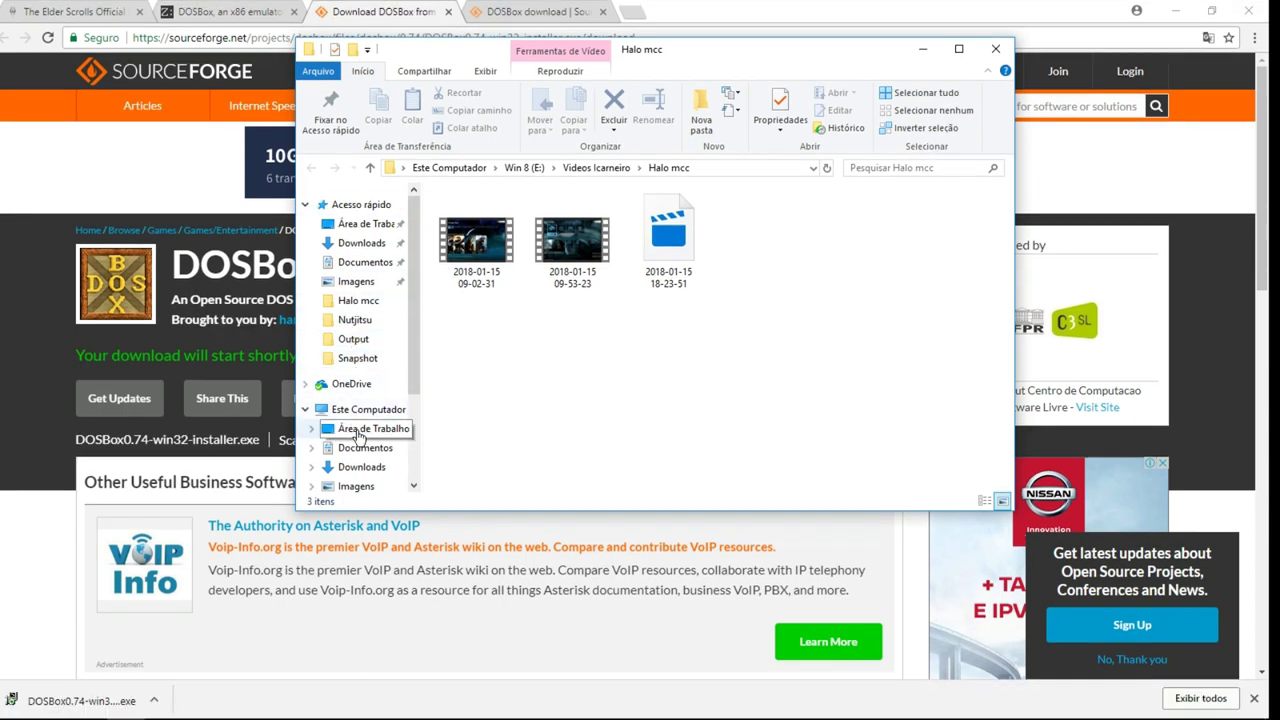
pyautogui.scroll(-5, 372, 345)
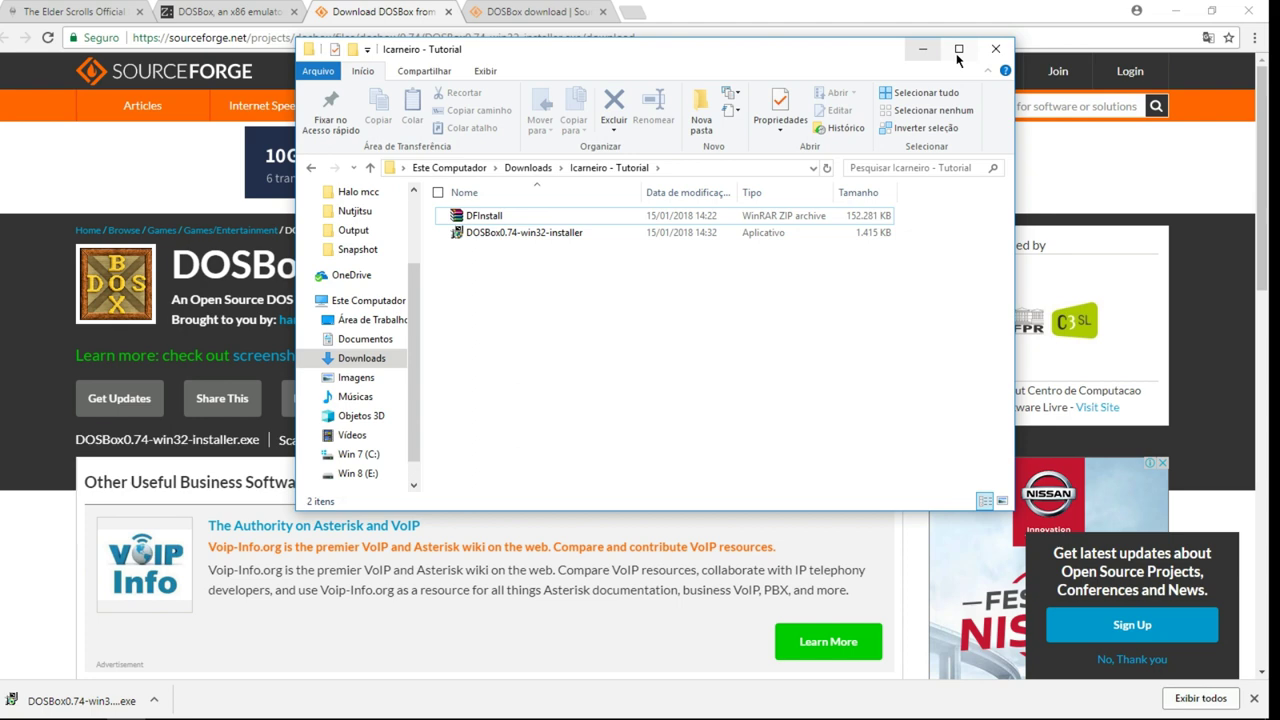
pyautogui.click(958, 48)
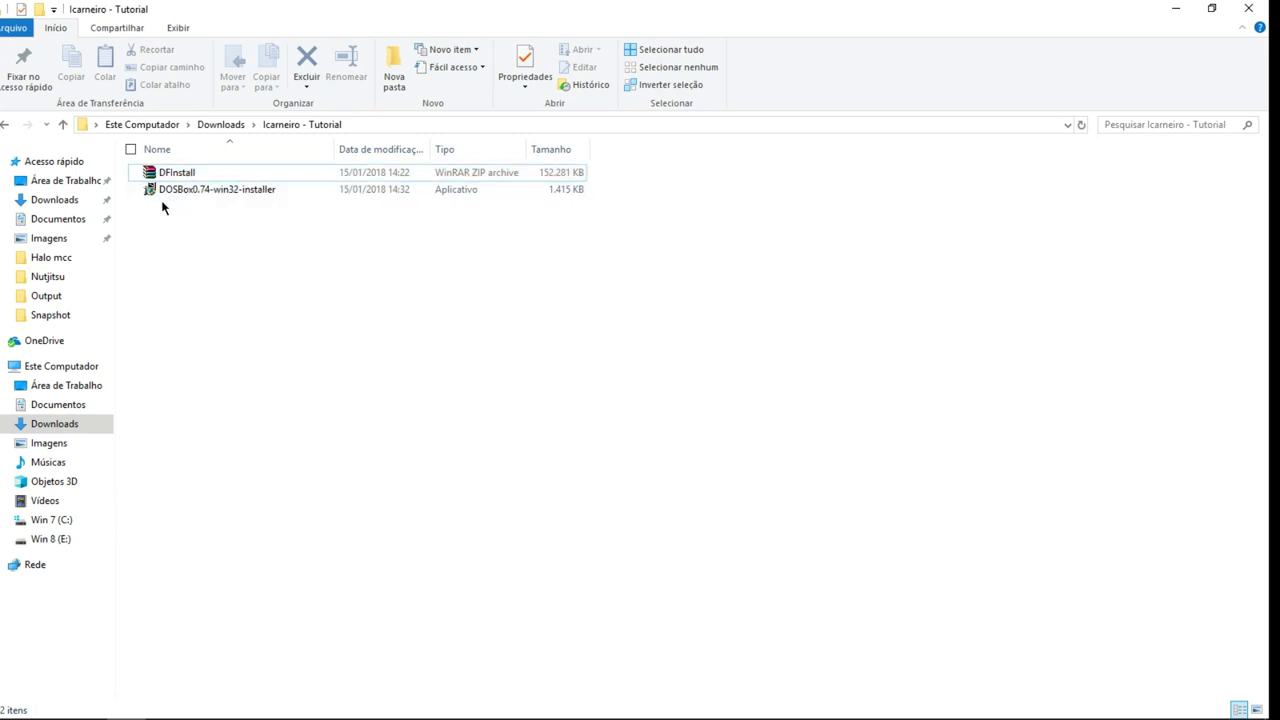
# Install DOSBox 0.74 with core files and a desktop shortcut in C:\Program Files (x86)\DOSBox-0.74, and close the finished installer
pyautogui.moveTo(184, 195)
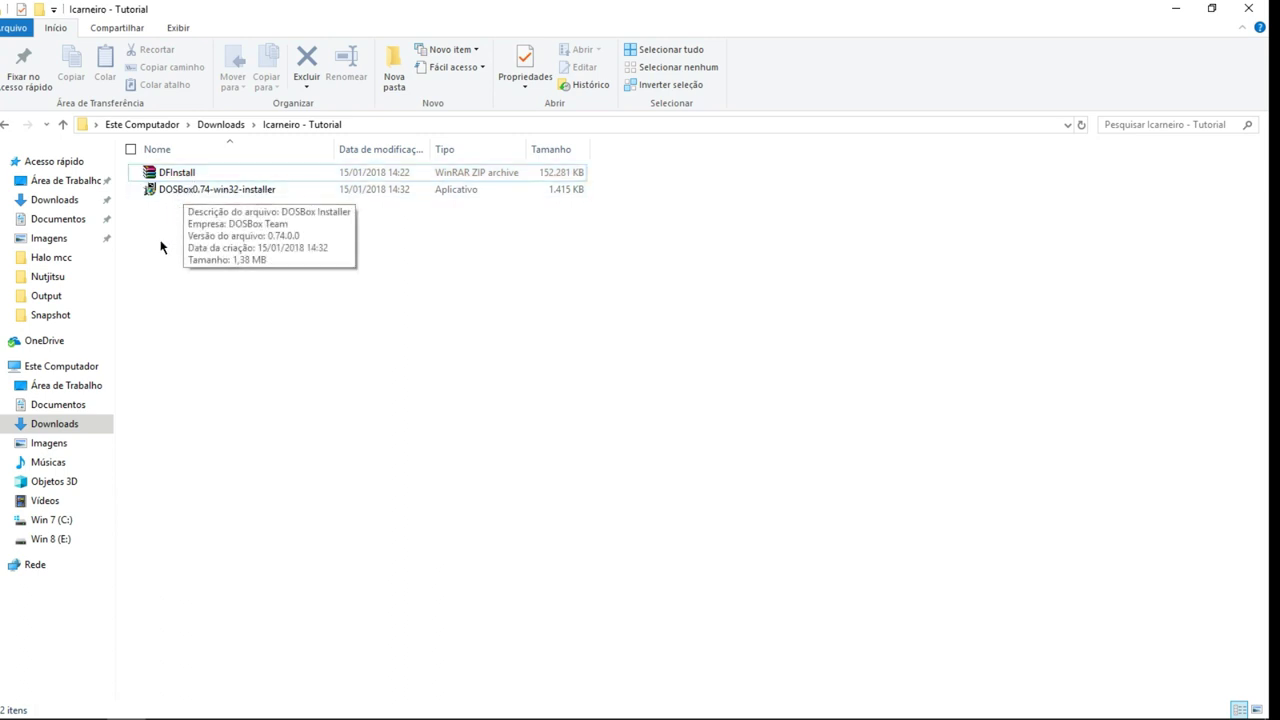
pyautogui.doubleClick(176, 195)
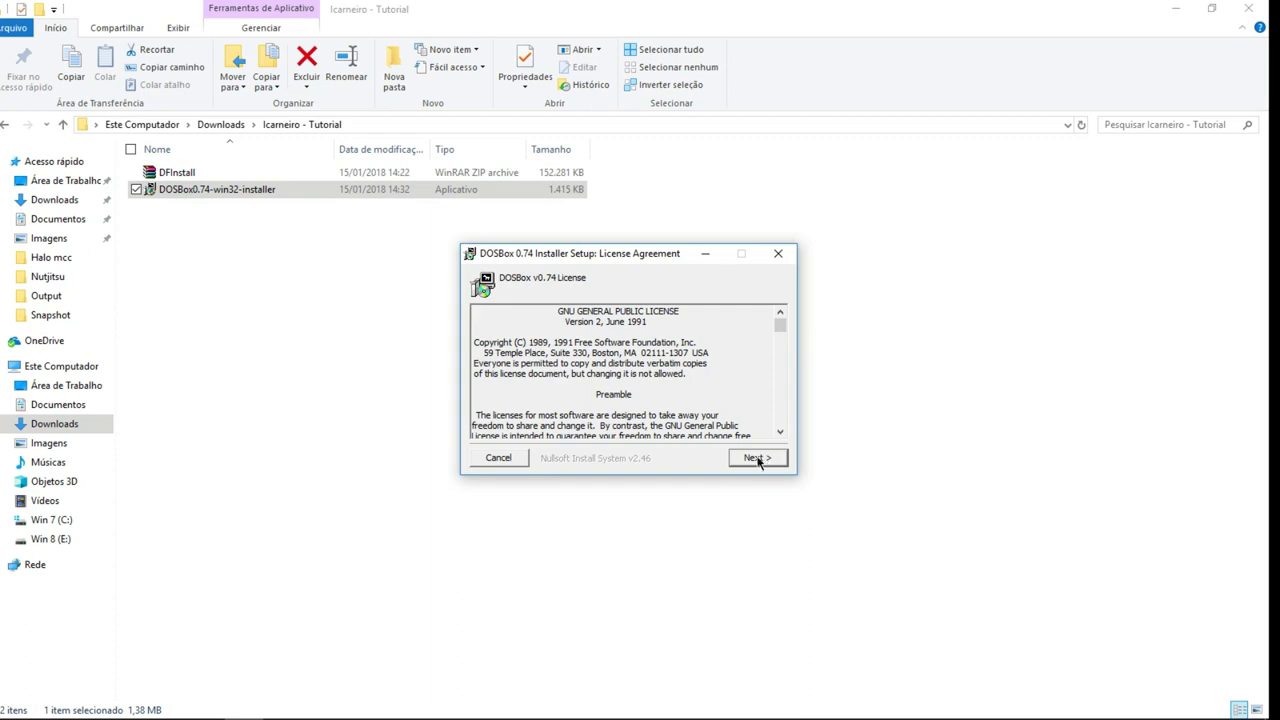
pyautogui.click(757, 460)
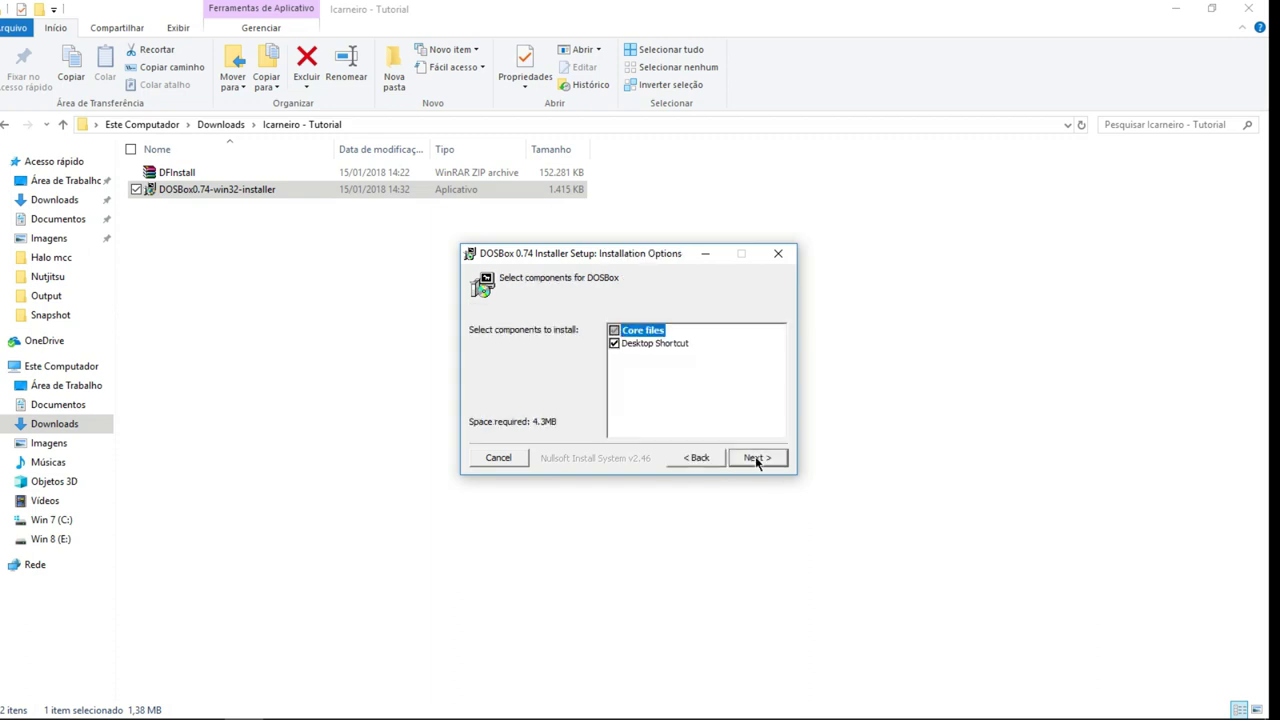
pyautogui.click(750, 459)
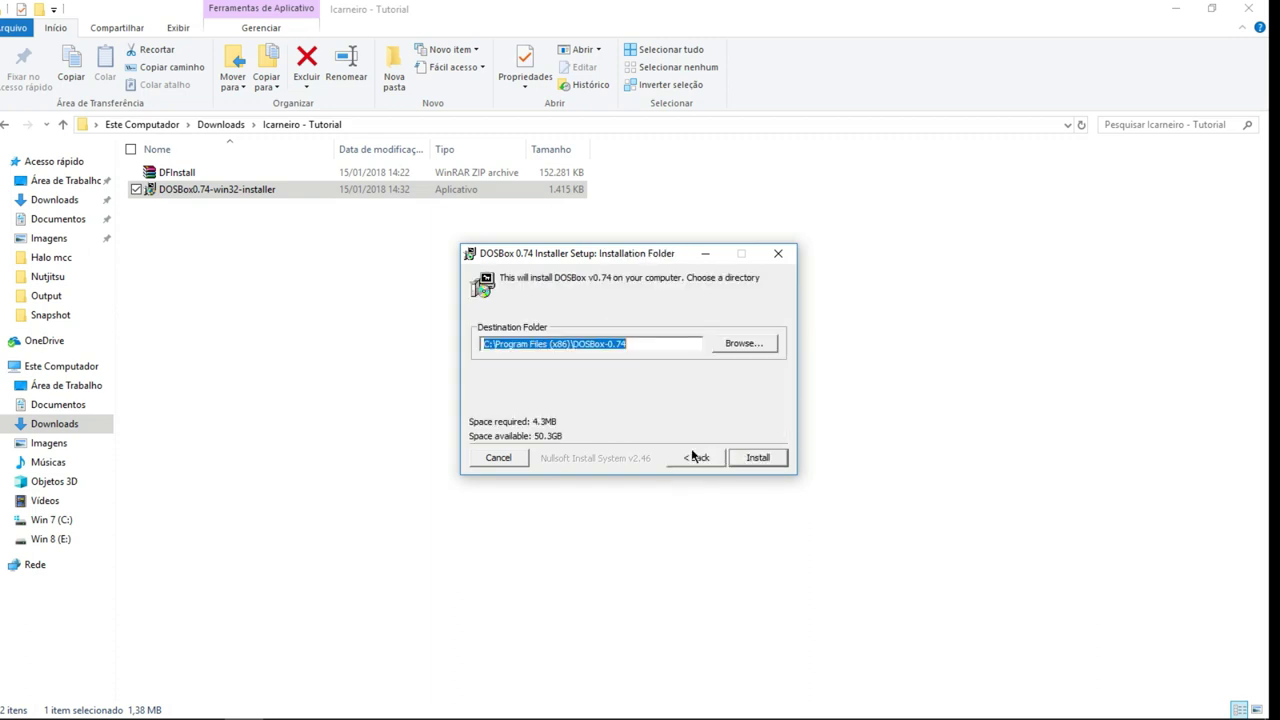
pyautogui.click(765, 460)
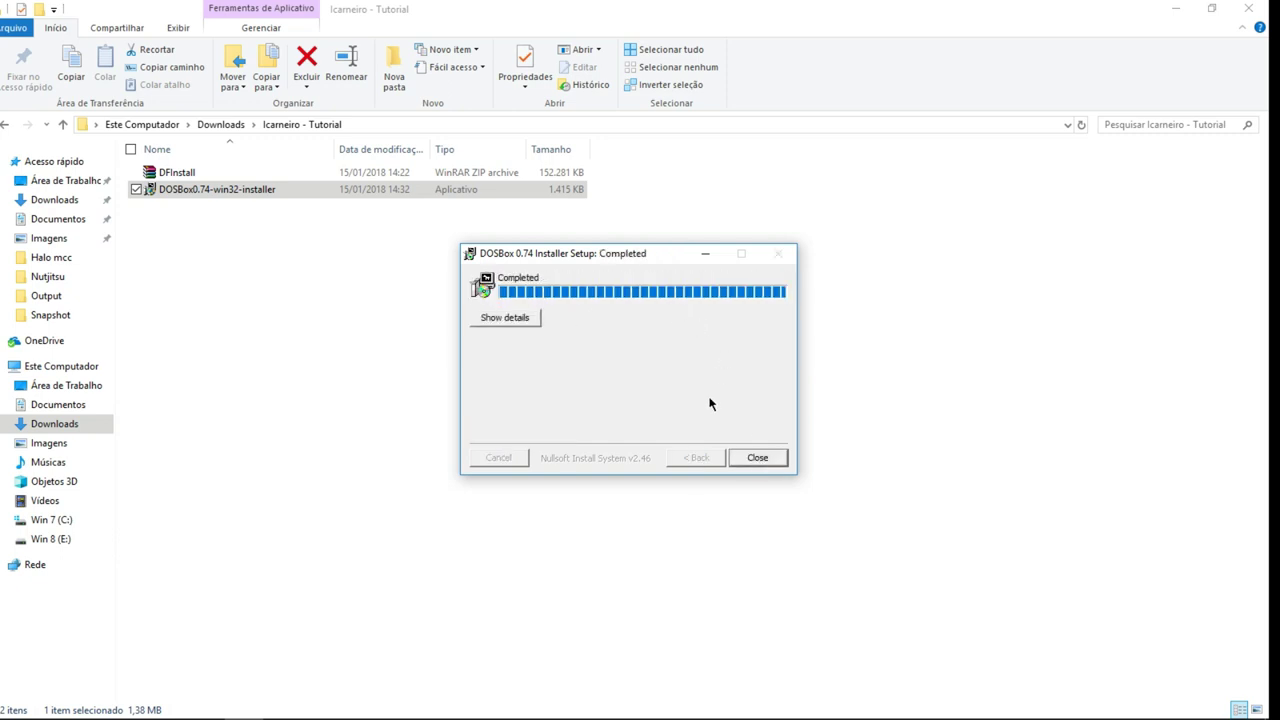
pyautogui.click(755, 462)
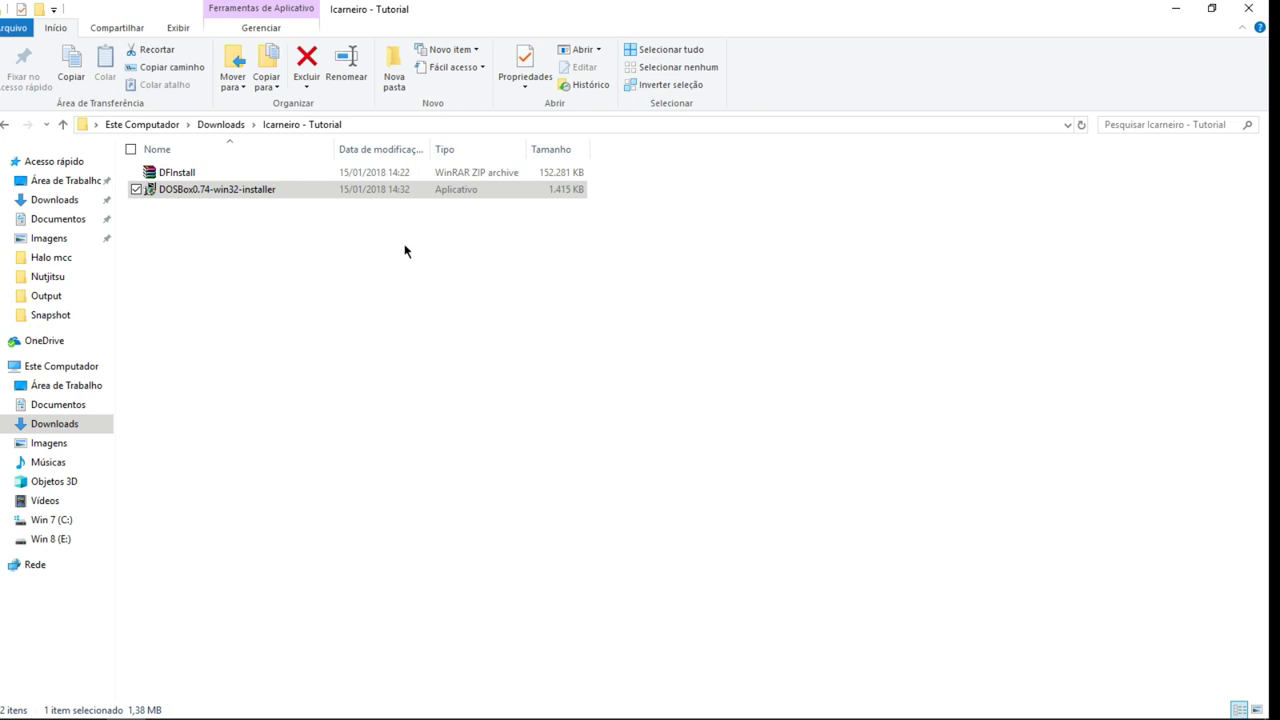
# Extract the DFInstall ZIP archive into its own DFInstall folder beside the archive
pyautogui.click(172, 175)
pyautogui.rightClick(172, 175)
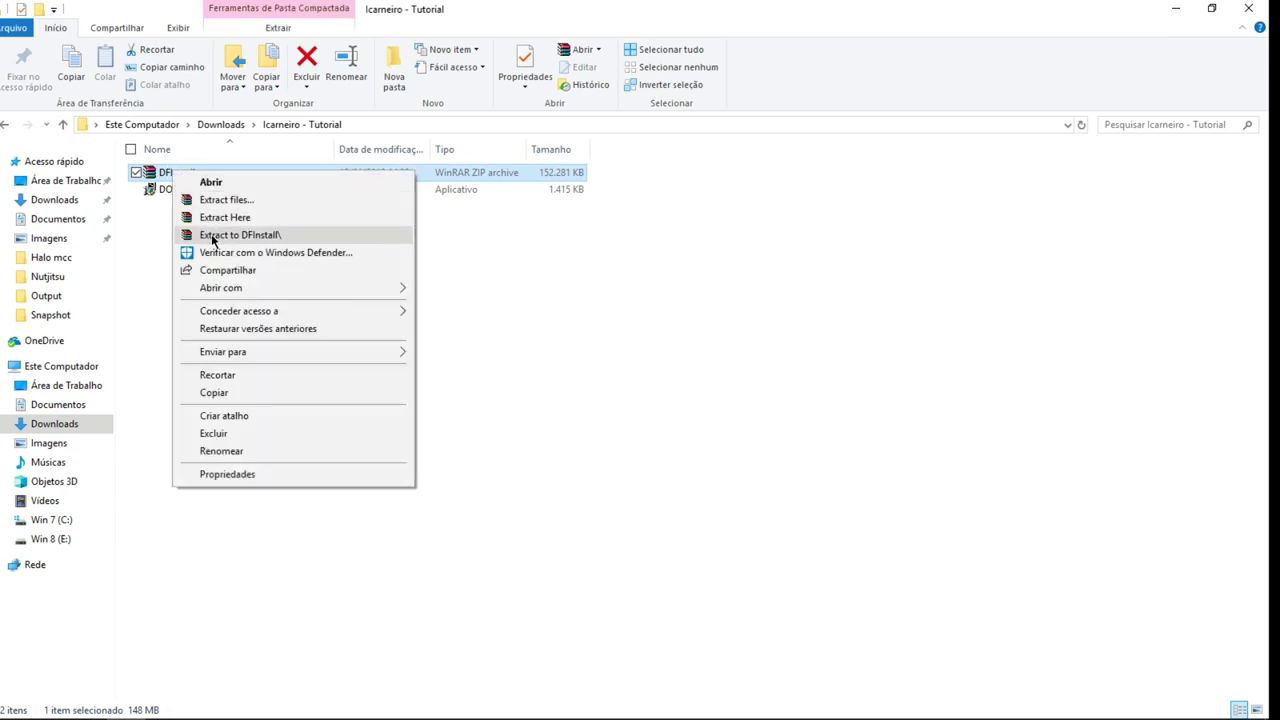
pyautogui.click(161, 172)
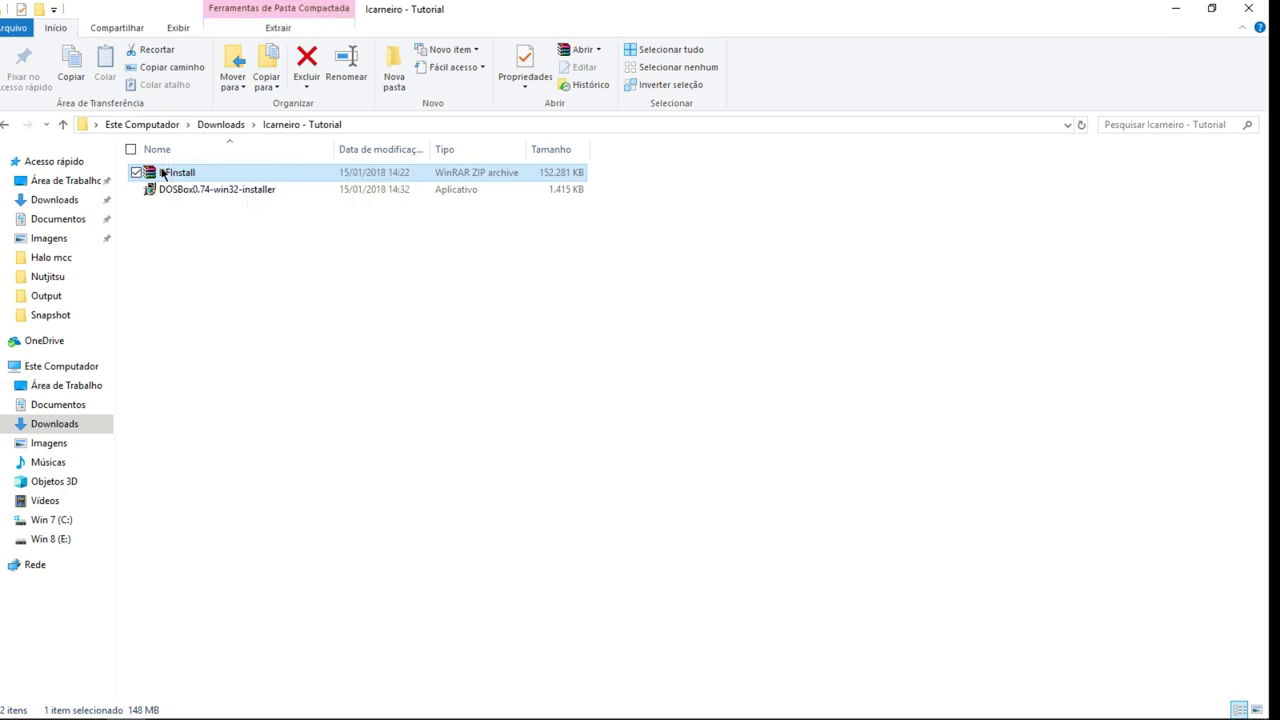
pyautogui.rightClick(161, 172)
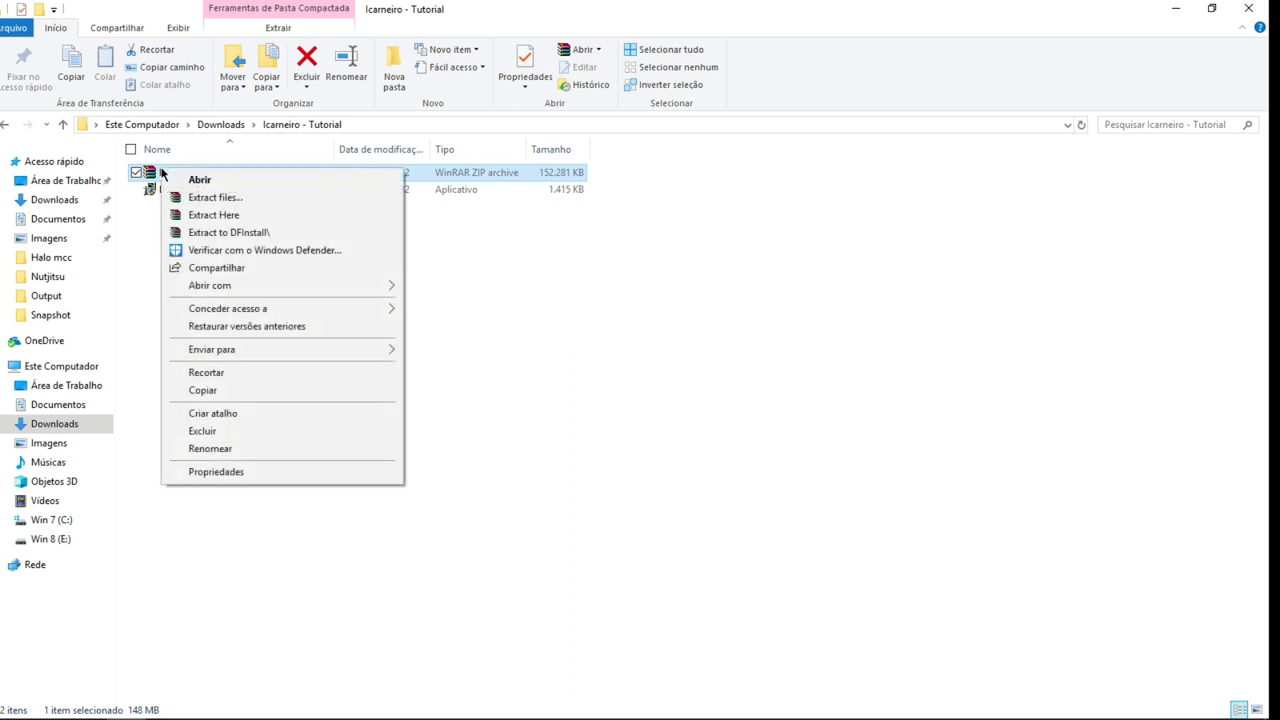
pyautogui.click(250, 234)
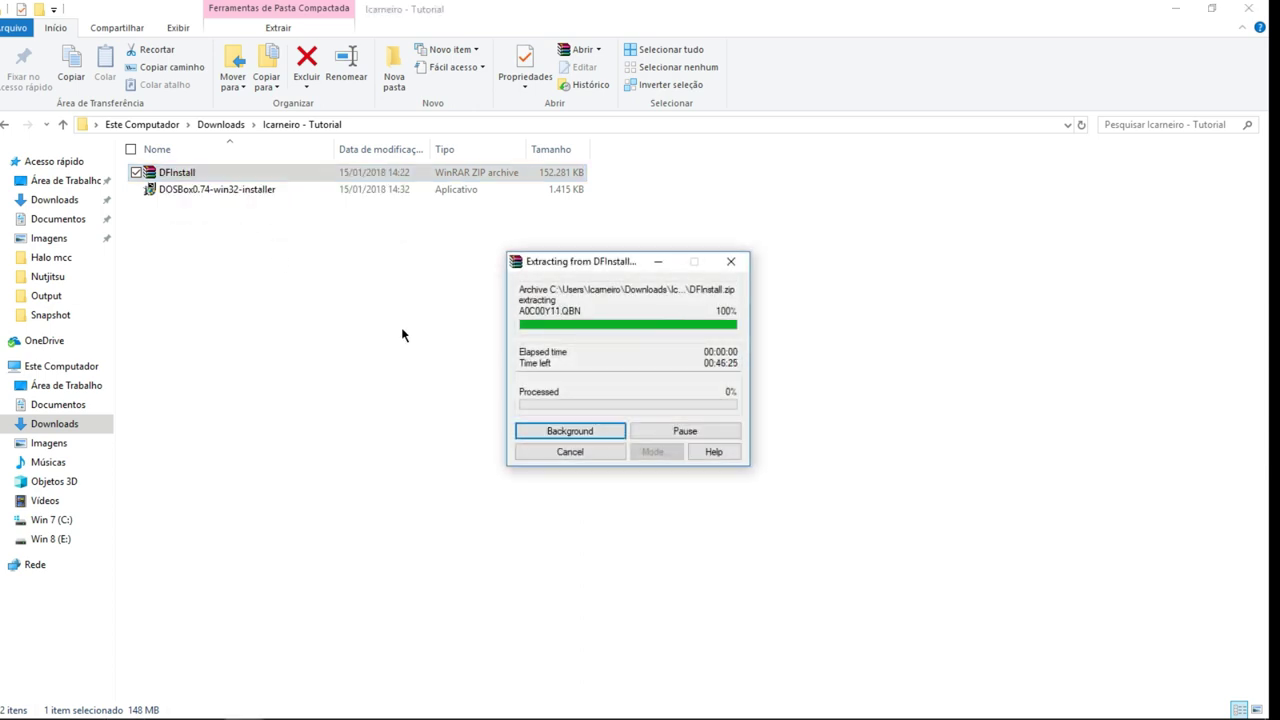
pyautogui.moveTo(575, 276); pyautogui.dragTo(666, 244)
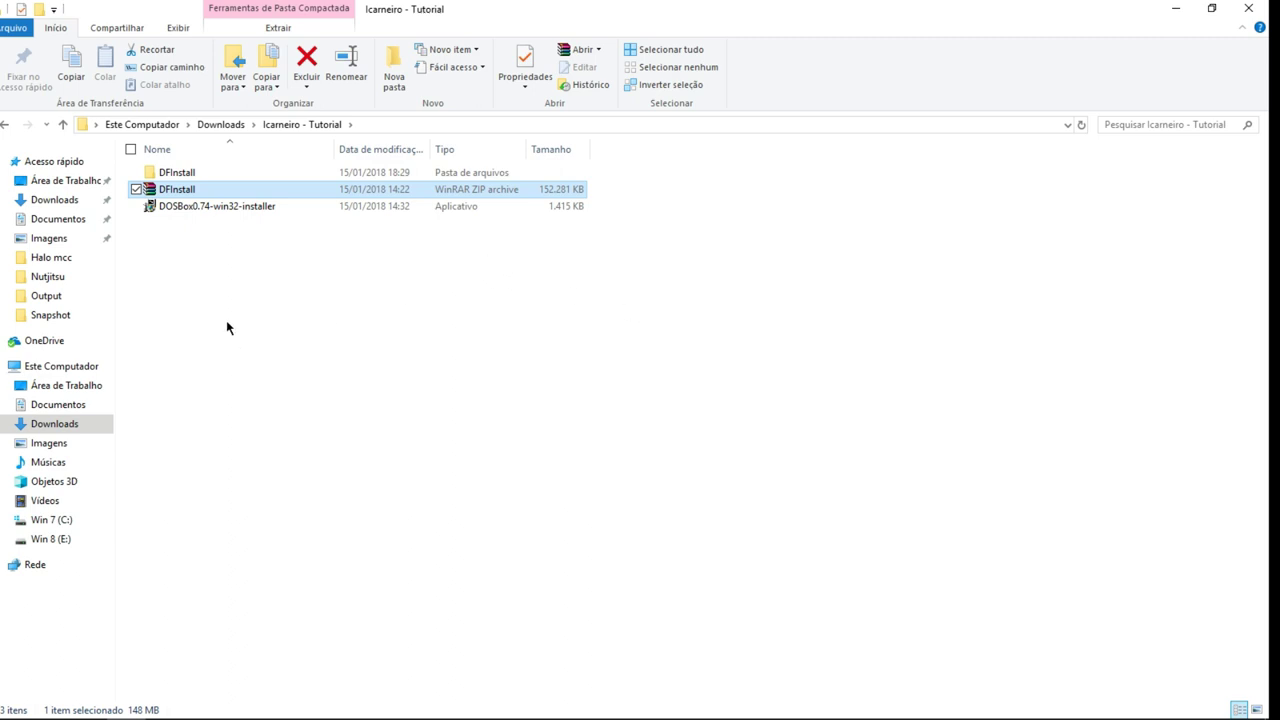
# Cut the DAGGER and DFCD folders from the extracted DFInstall folder
pyautogui.doubleClick(160, 176)
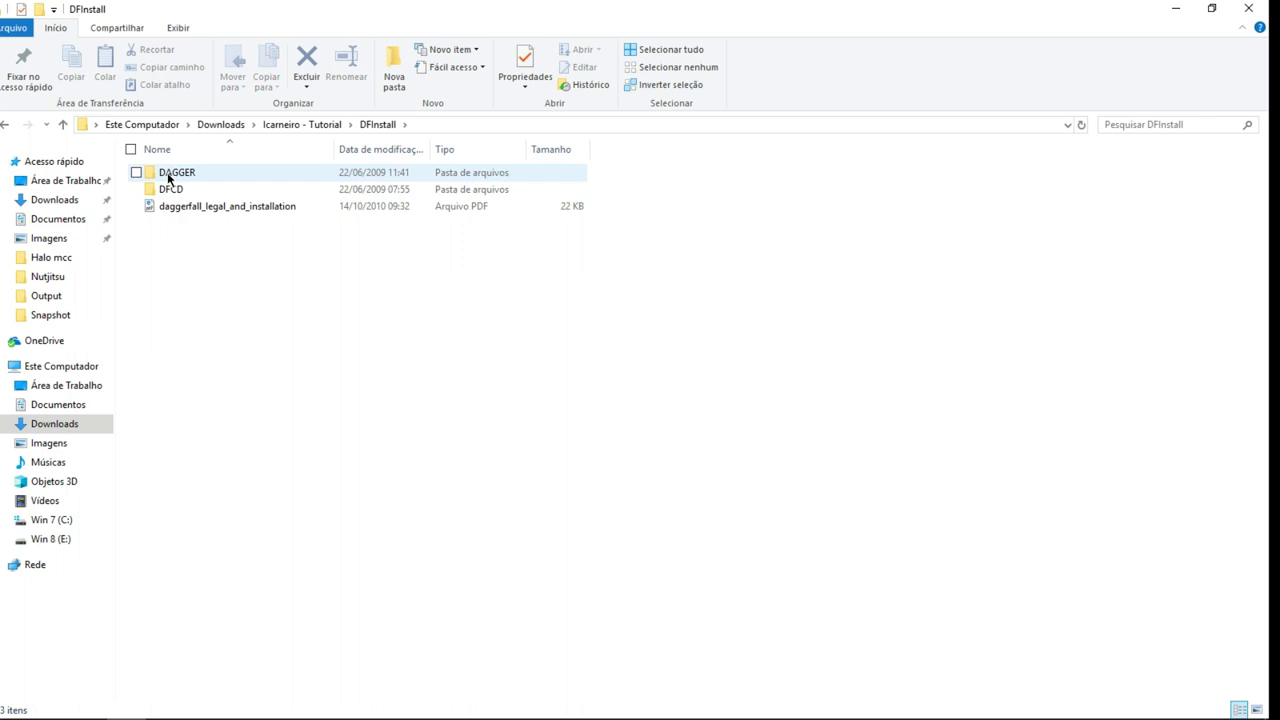
pyautogui.moveTo(217, 189); pyautogui.dragTo(168, 179)
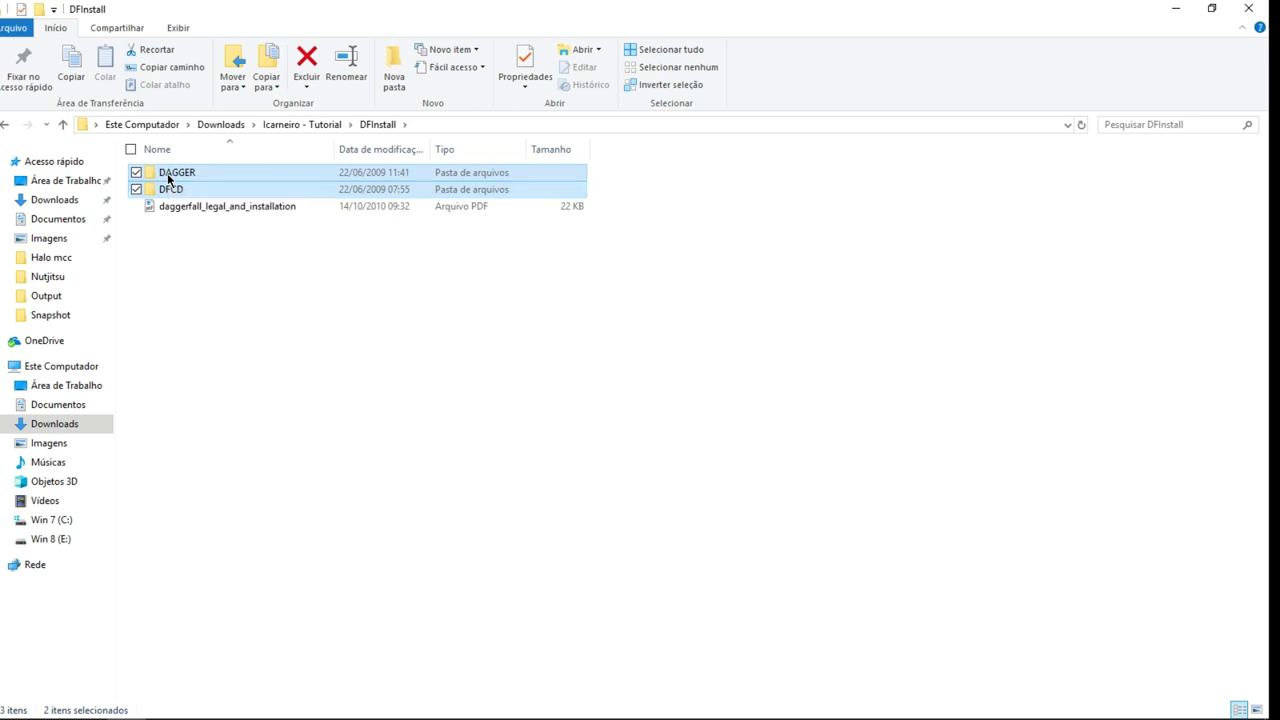
pyautogui.rightClick(168, 177)
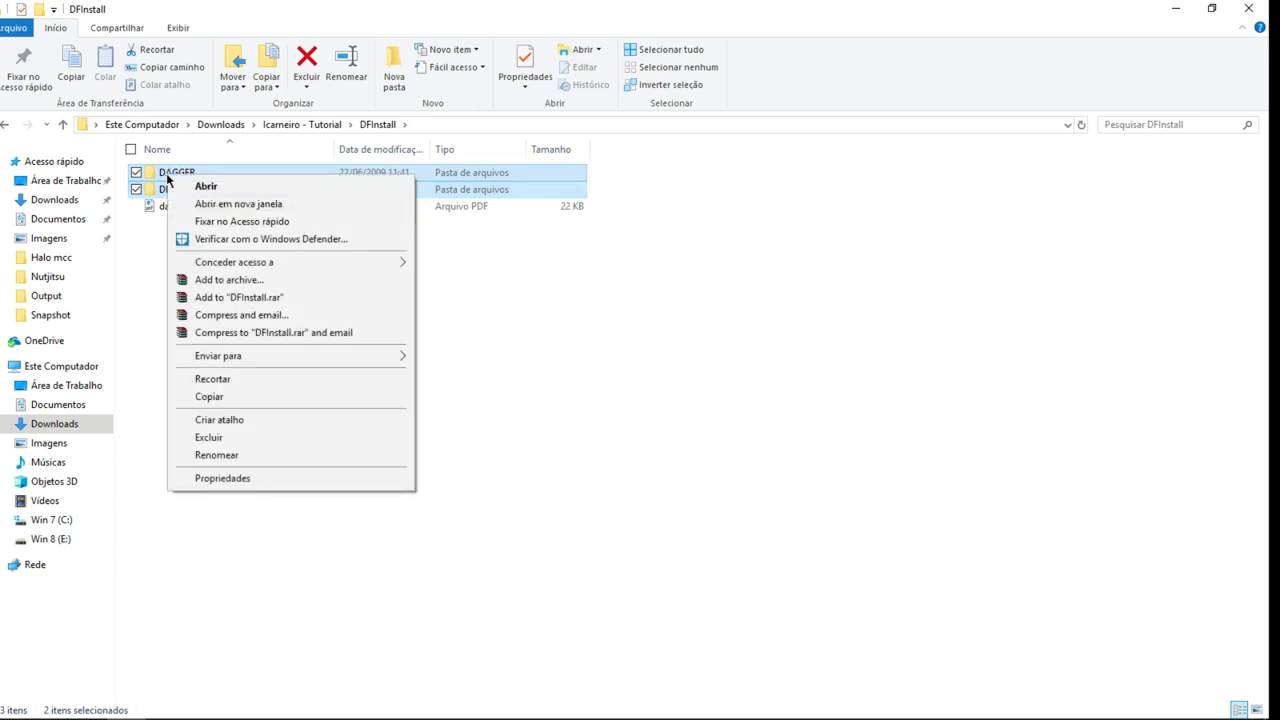
pyautogui.click(238, 384)
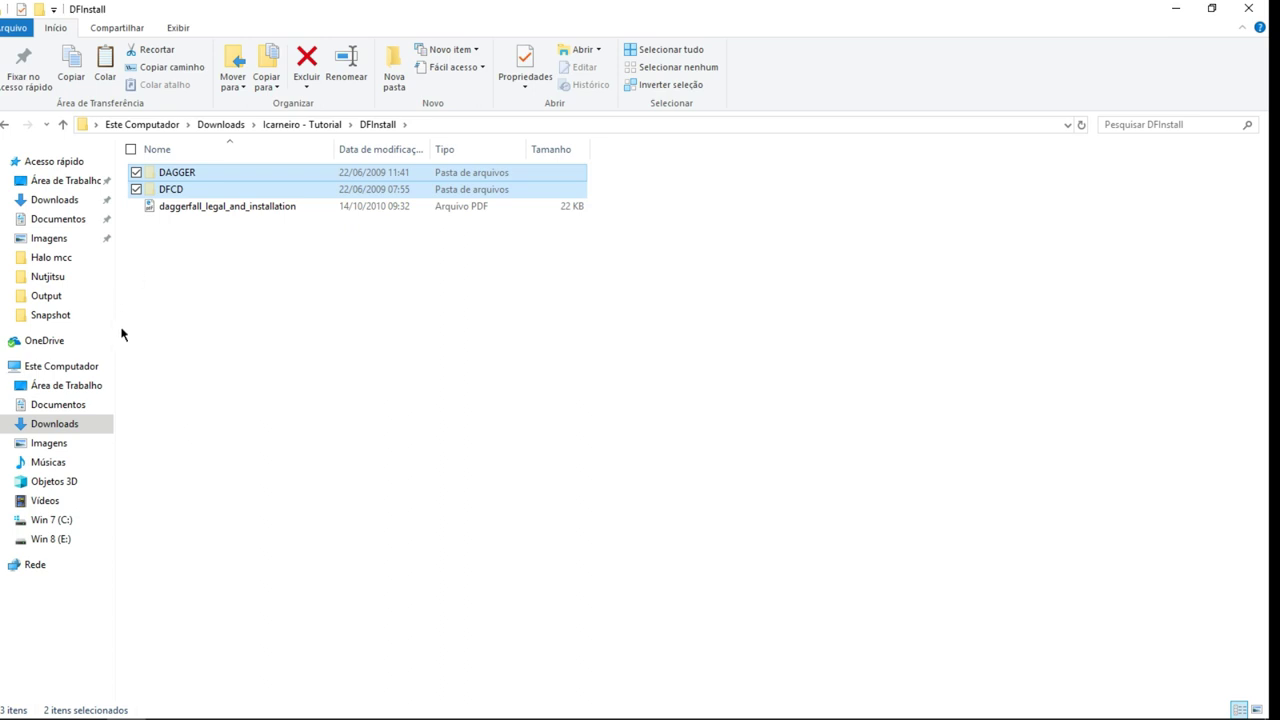
# Create a new folder named dagger1 in the root of the Win 7 (C:) drive
pyautogui.click(72, 368)
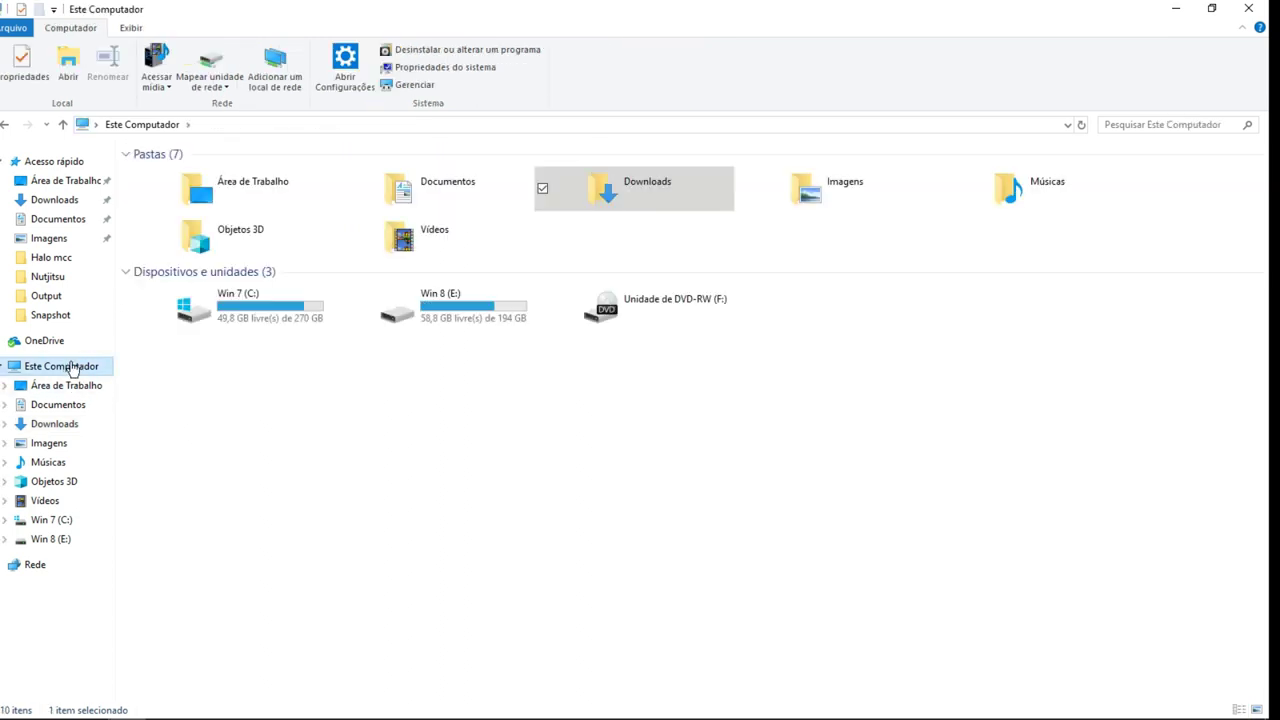
pyautogui.doubleClick(254, 298)
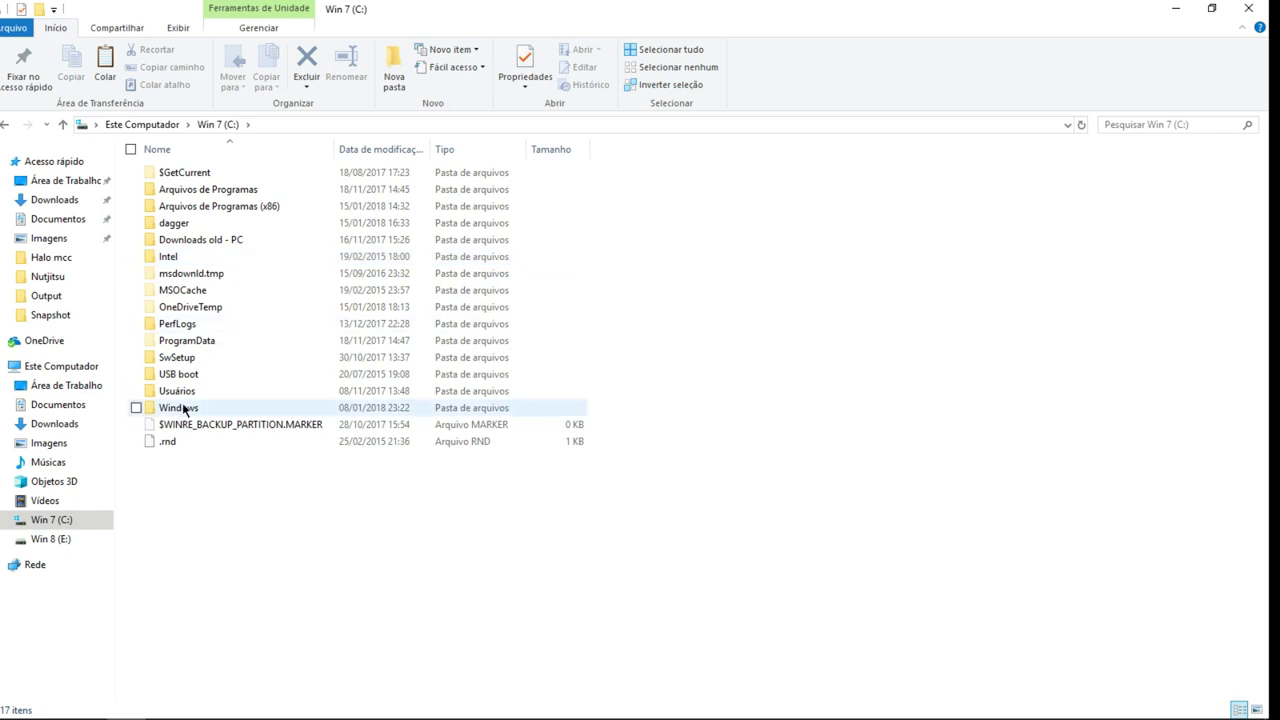
pyautogui.rightClick(472, 541)
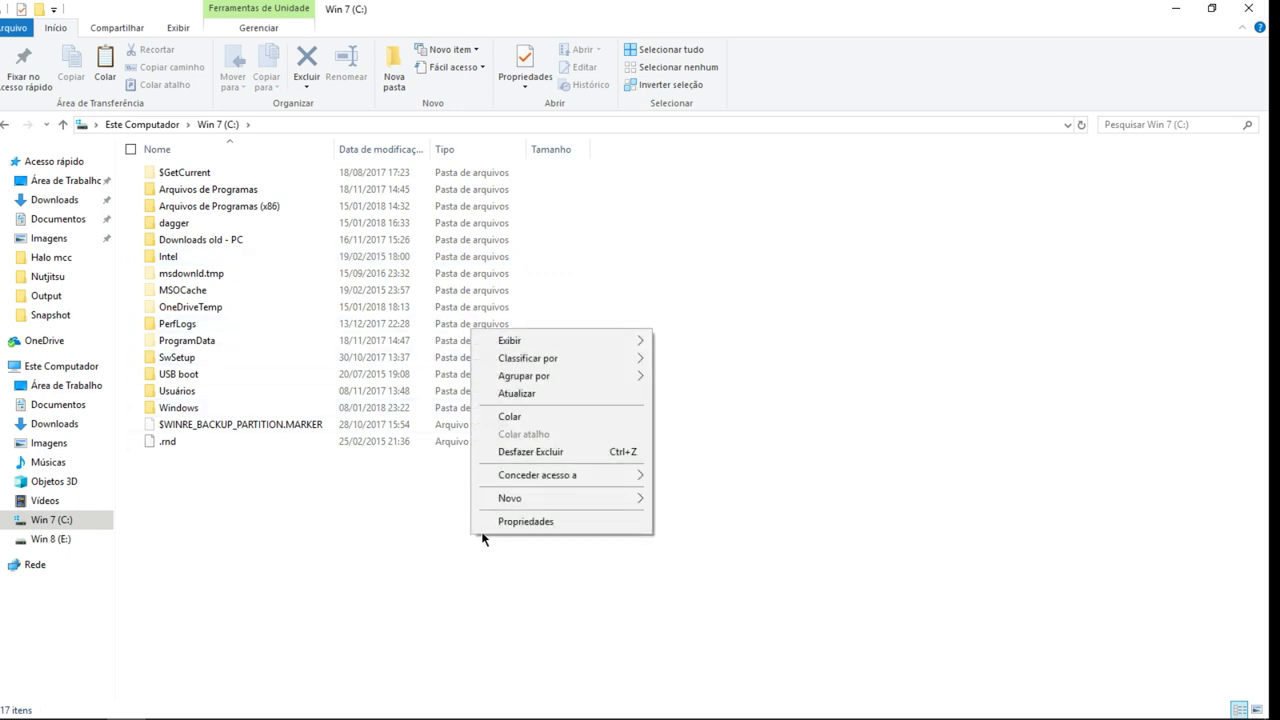
pyautogui.moveTo(538, 499)
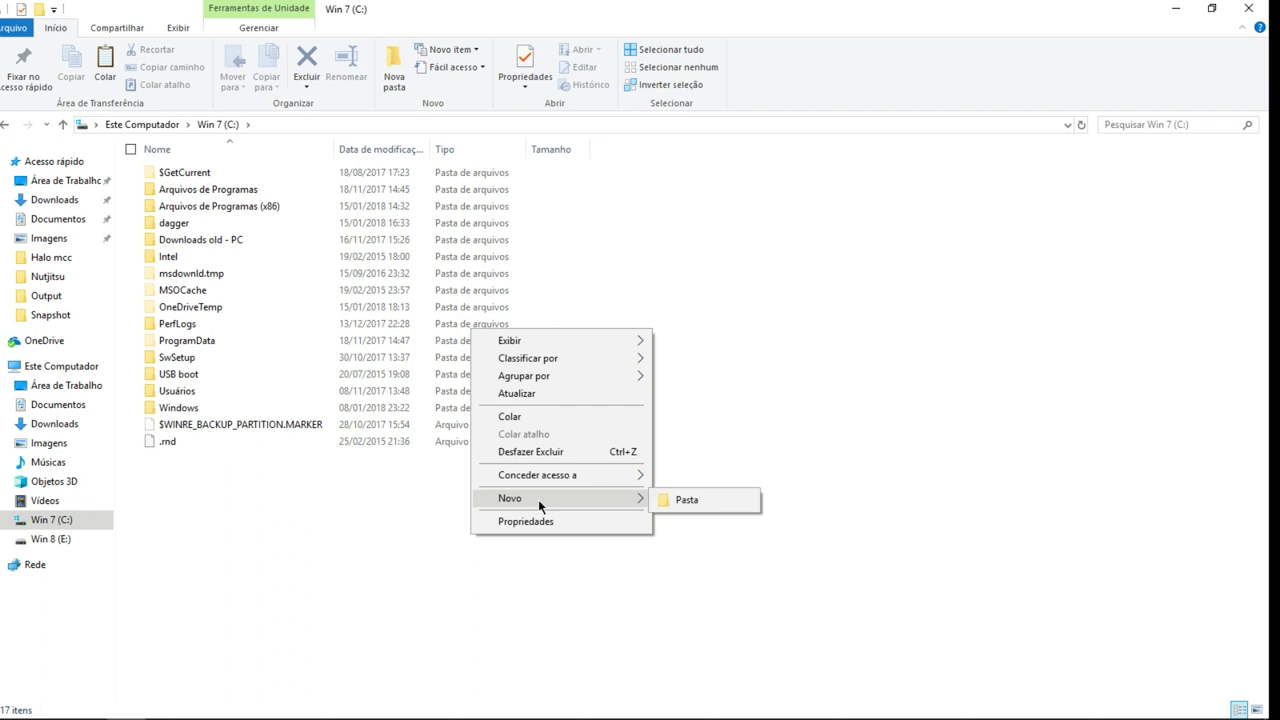
pyautogui.click(683, 499)
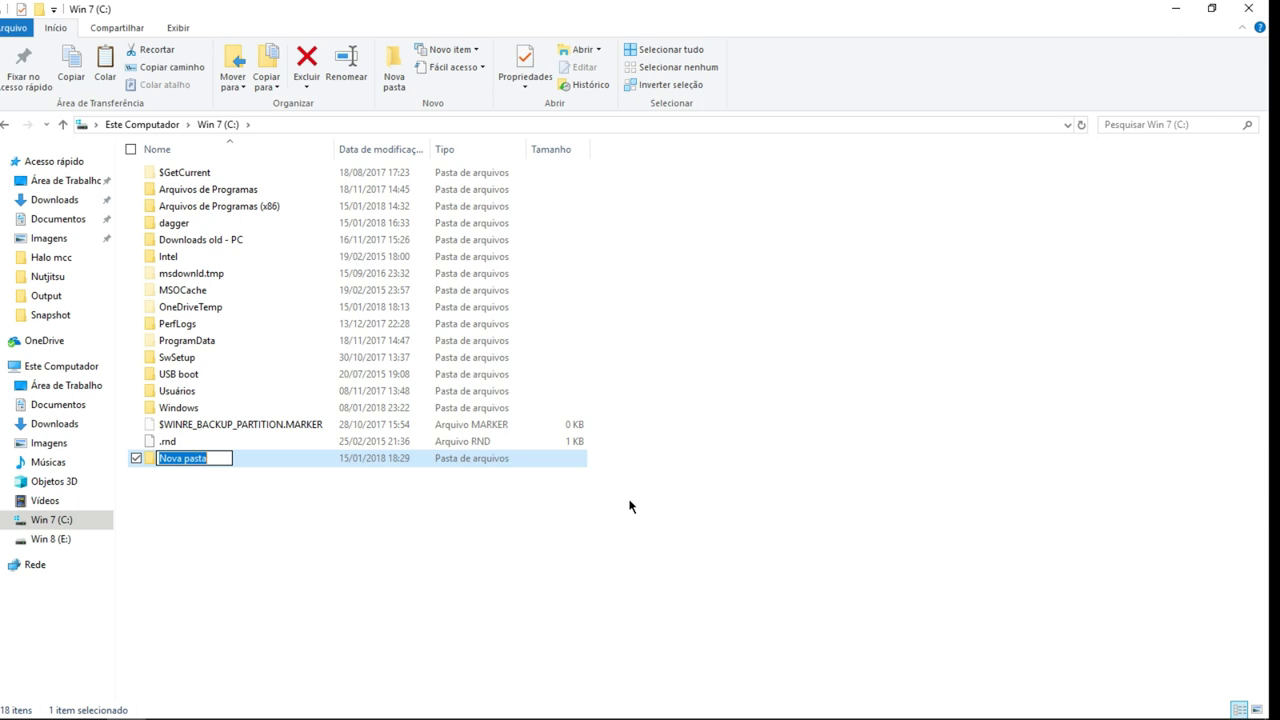
pyautogui.write('d')
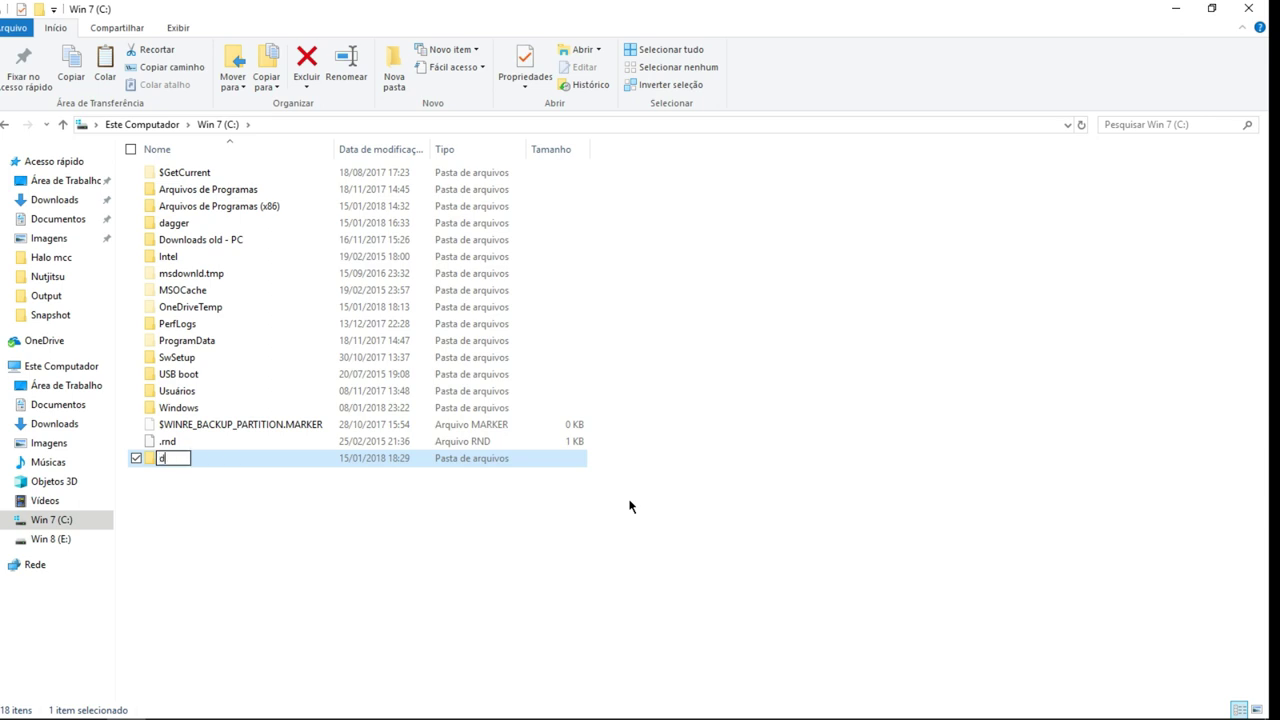
pyautogui.write('agger1')
pyautogui.press('Return')
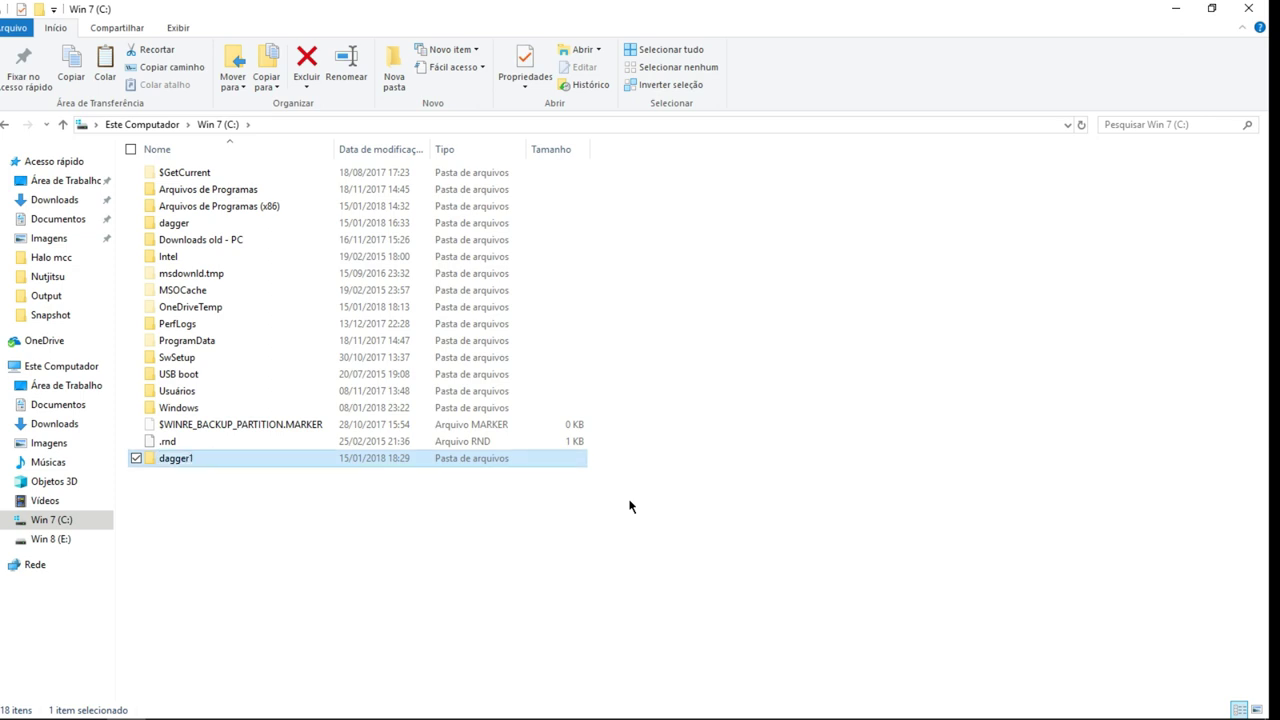
# Paste the DAGGER and DFCD folders into dagger1, and reopen that folder from the C: drive to check its contents
pyautogui.doubleClick(181, 463)
pyautogui.rightClick(378, 360)
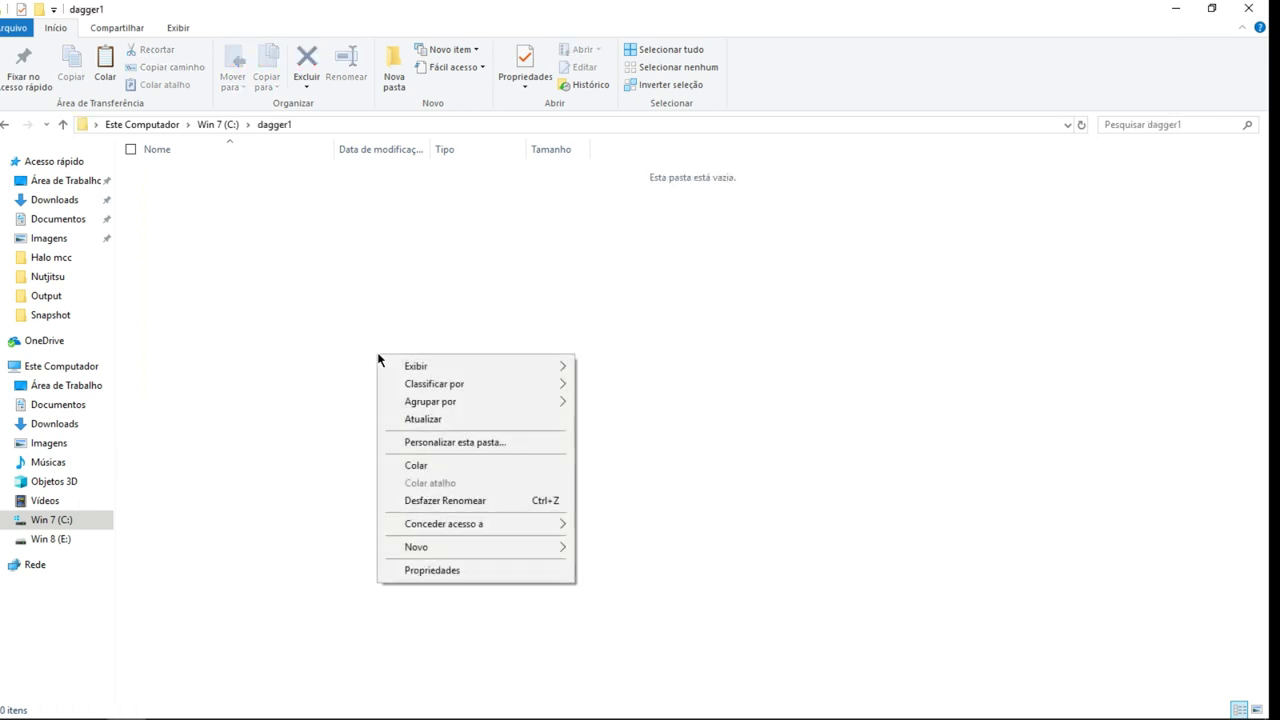
pyautogui.click(440, 471)
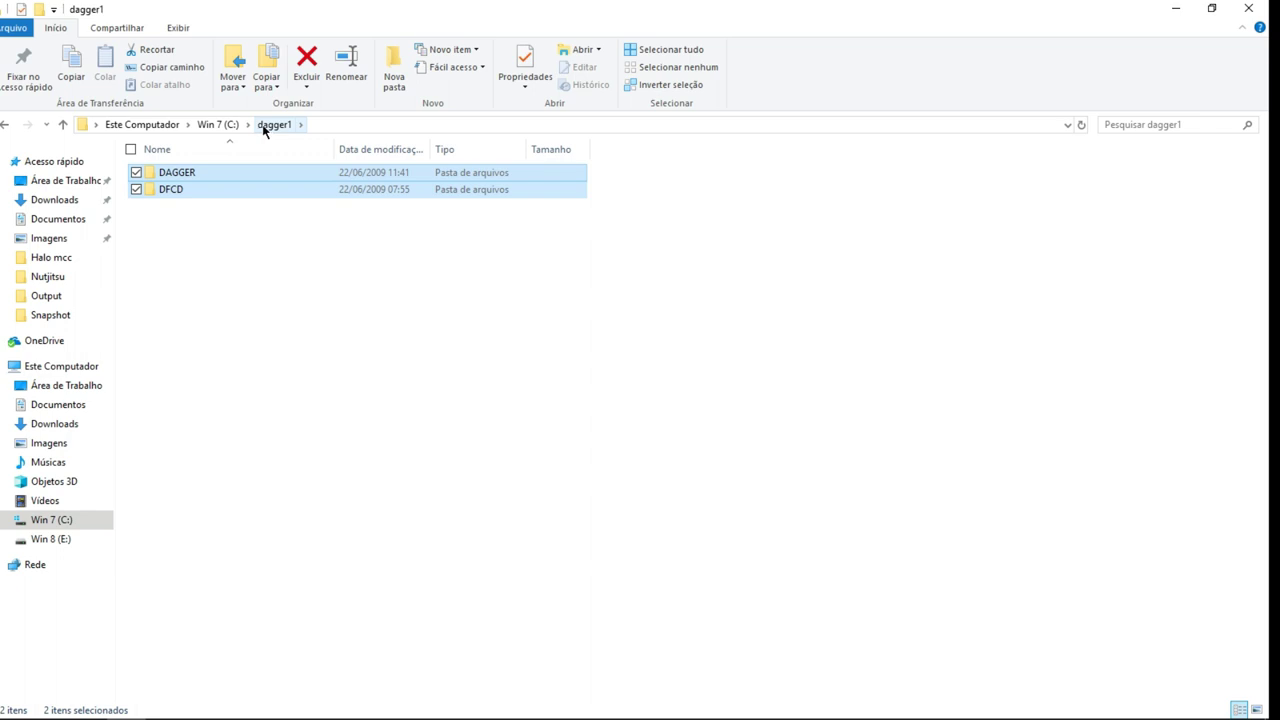
pyautogui.click(4, 125)
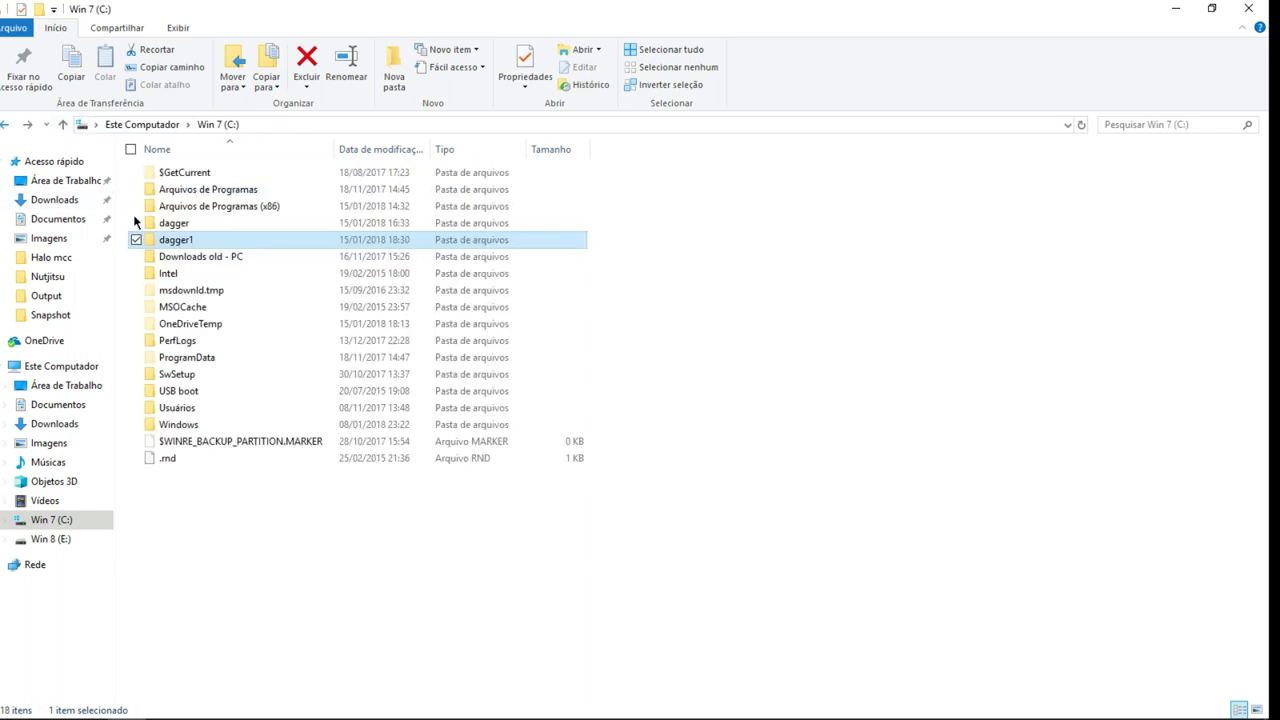
pyautogui.click(187, 223)
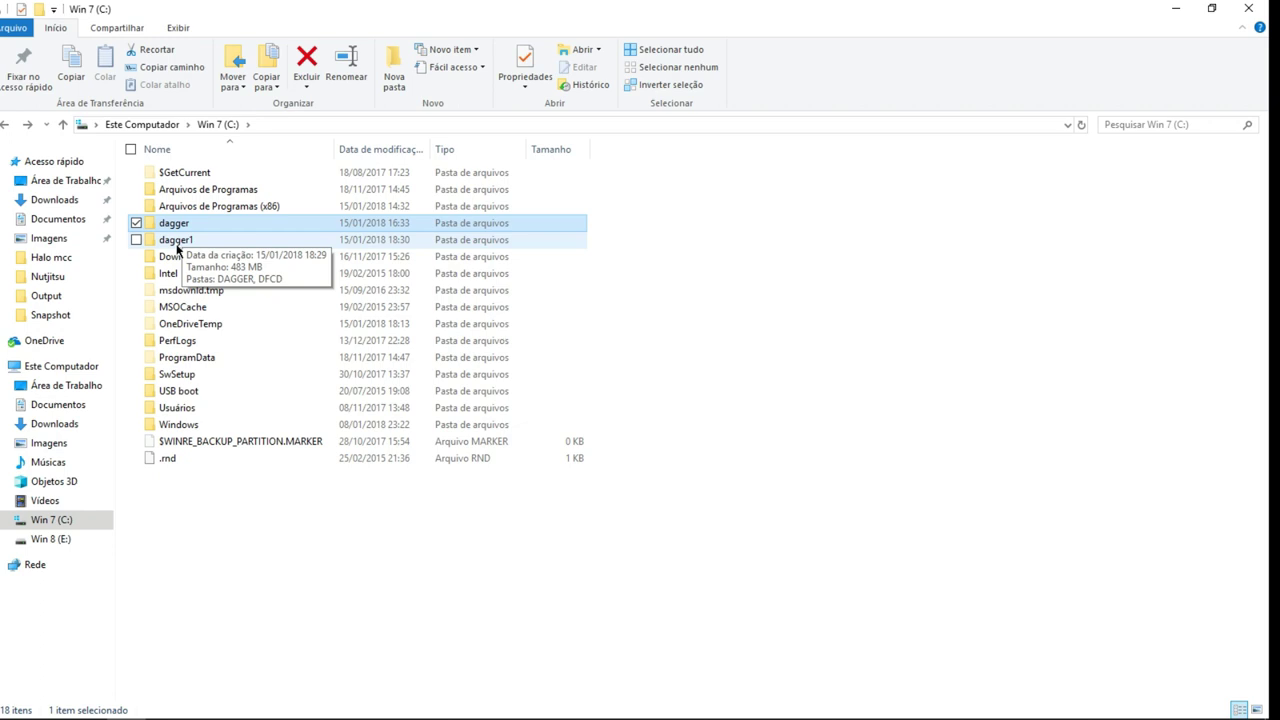
pyautogui.doubleClick(179, 243)
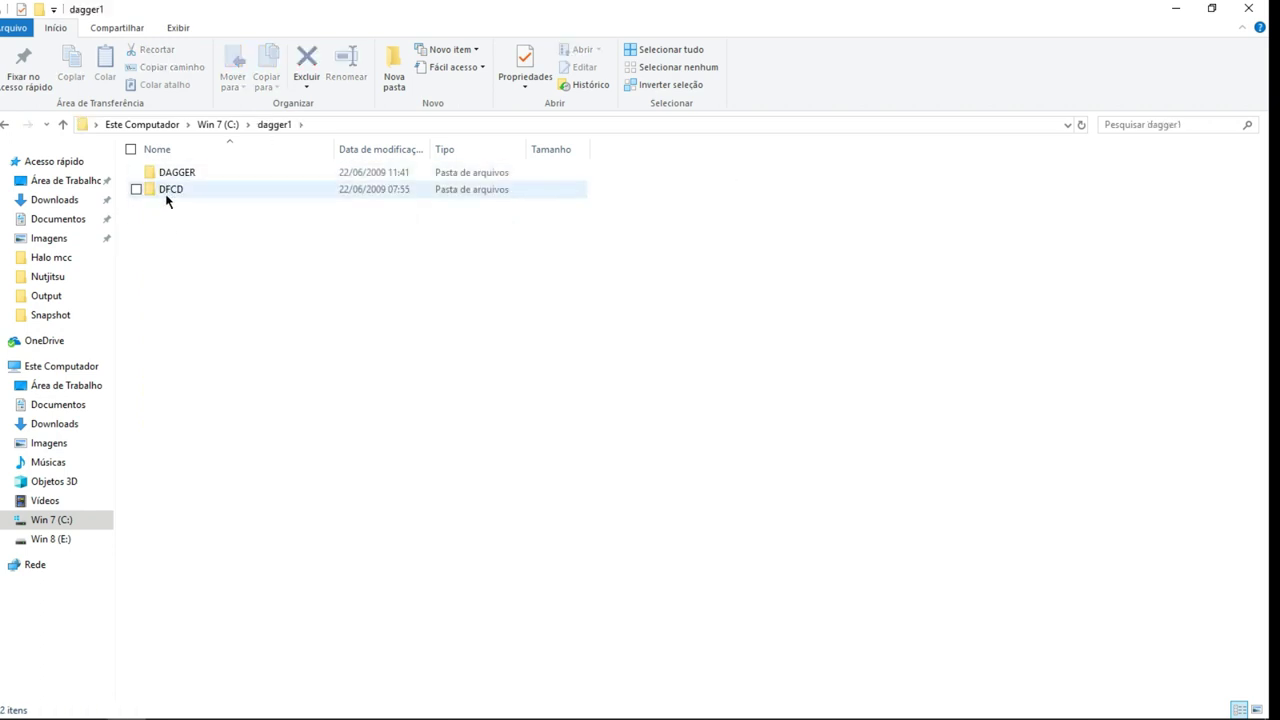
# Open the DOSBox 0.74 Options configuration from the DOSBox-0.74 folder in Arquivos de Programas (x86) and maximize it for editing
pyautogui.click(5, 125)
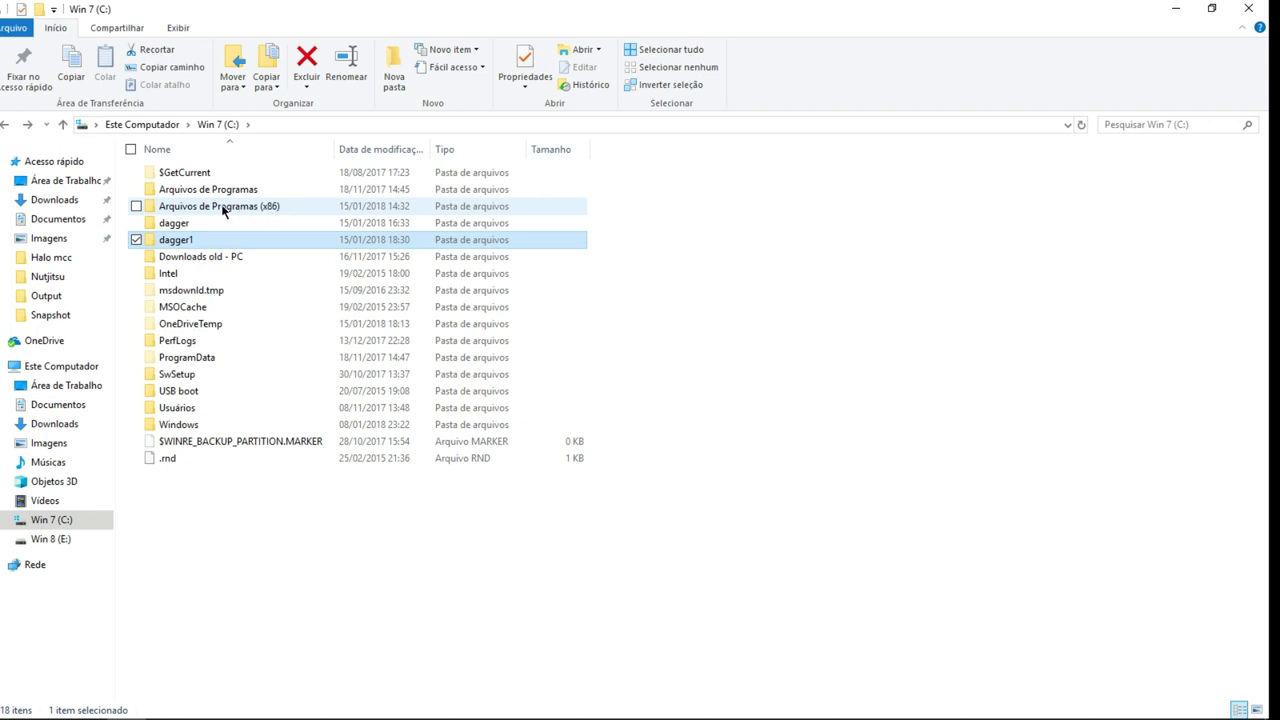
pyautogui.doubleClick(205, 208)
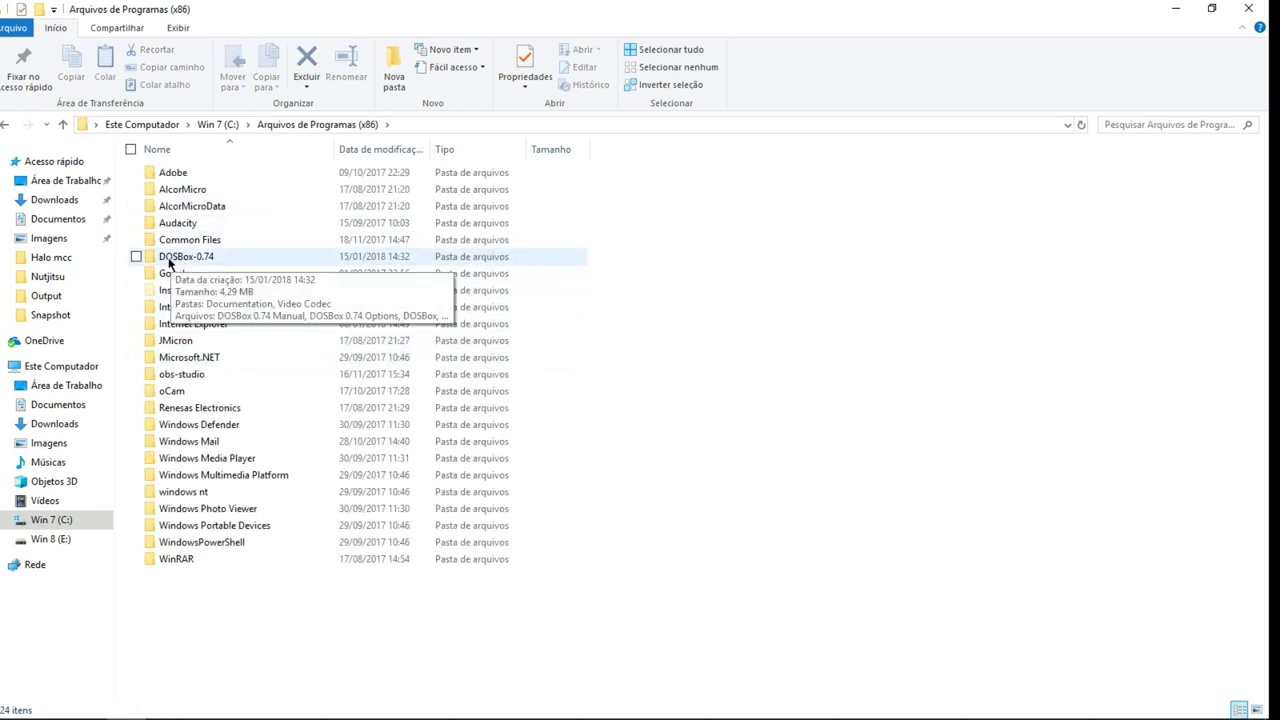
pyautogui.doubleClick(184, 258)
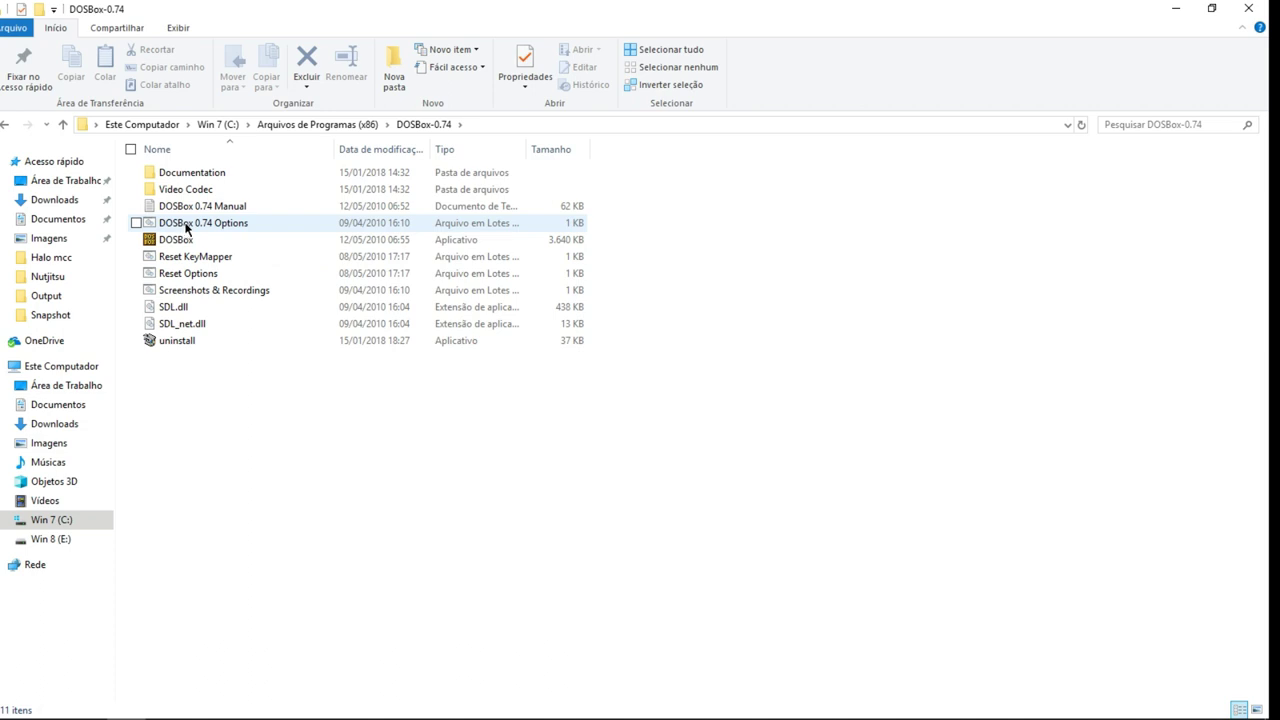
pyautogui.moveTo(215, 226)
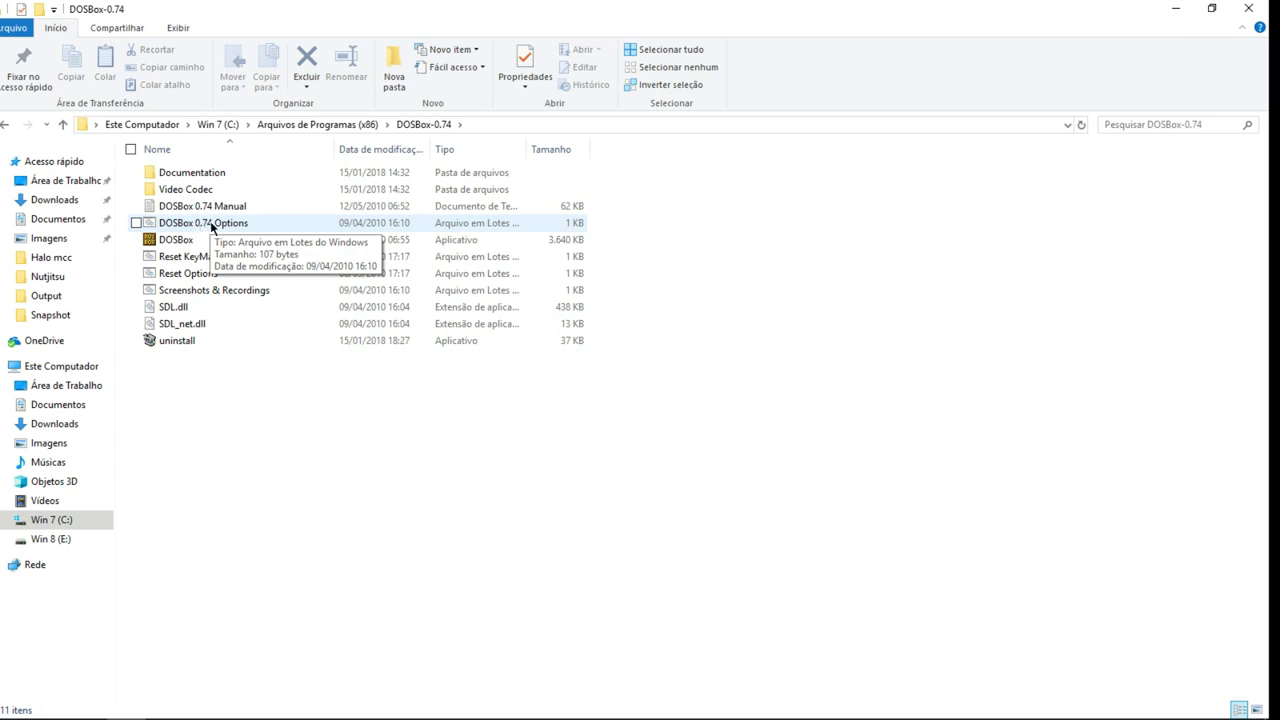
pyautogui.doubleClick(180, 227)
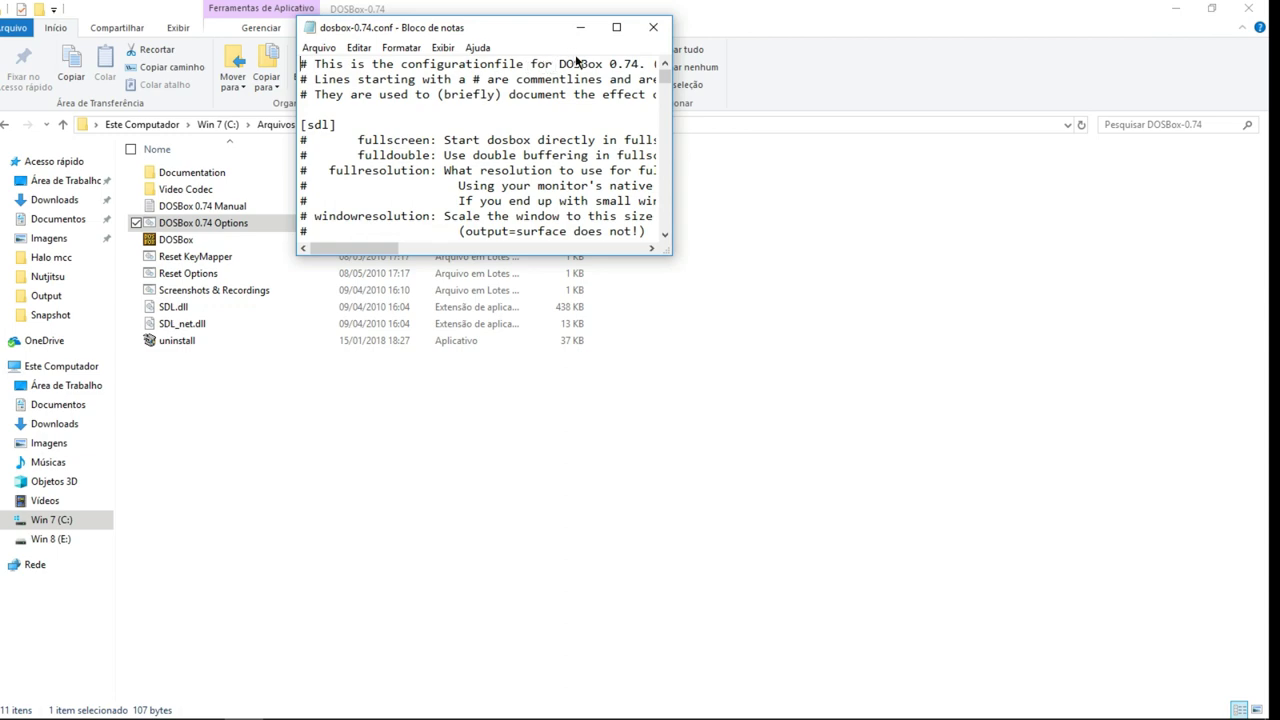
pyautogui.click(617, 28)
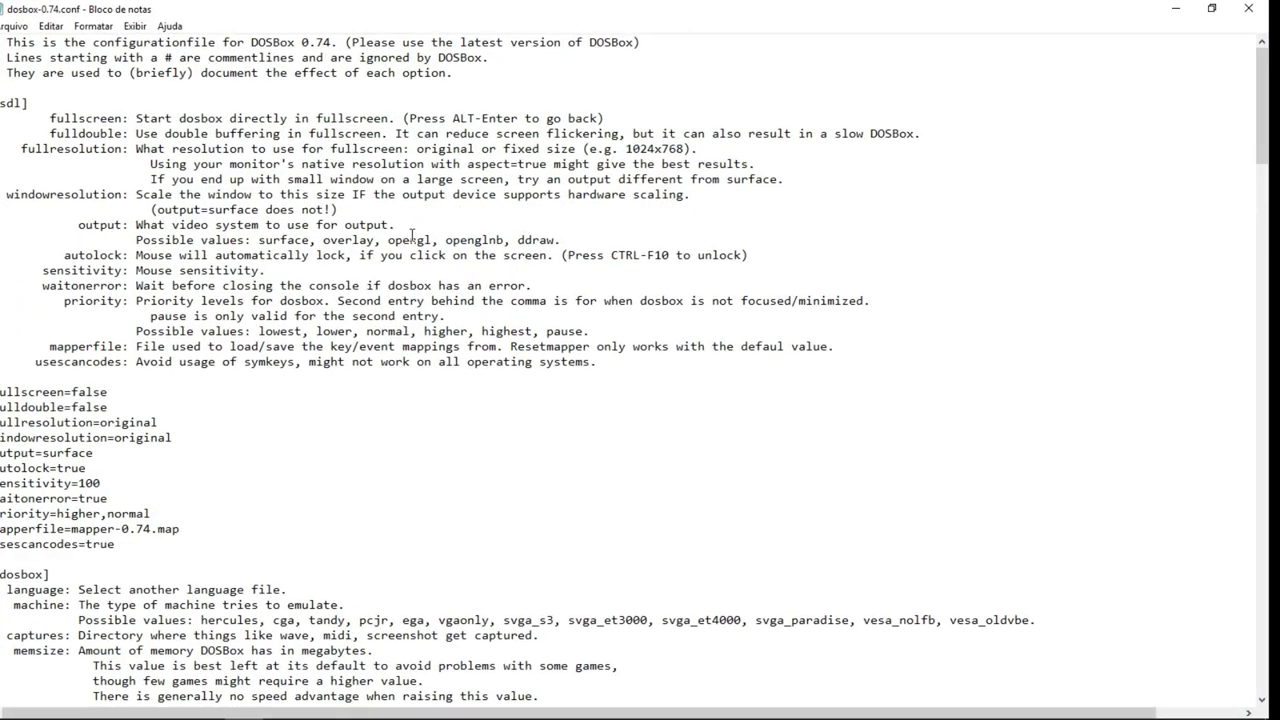
# Set memsize to 32 in the [dosbox] section, then close the configuration file and save the changes
pyautogui.scroll(-1, 323, 310)
pyautogui.scroll(-6, 323, 310)
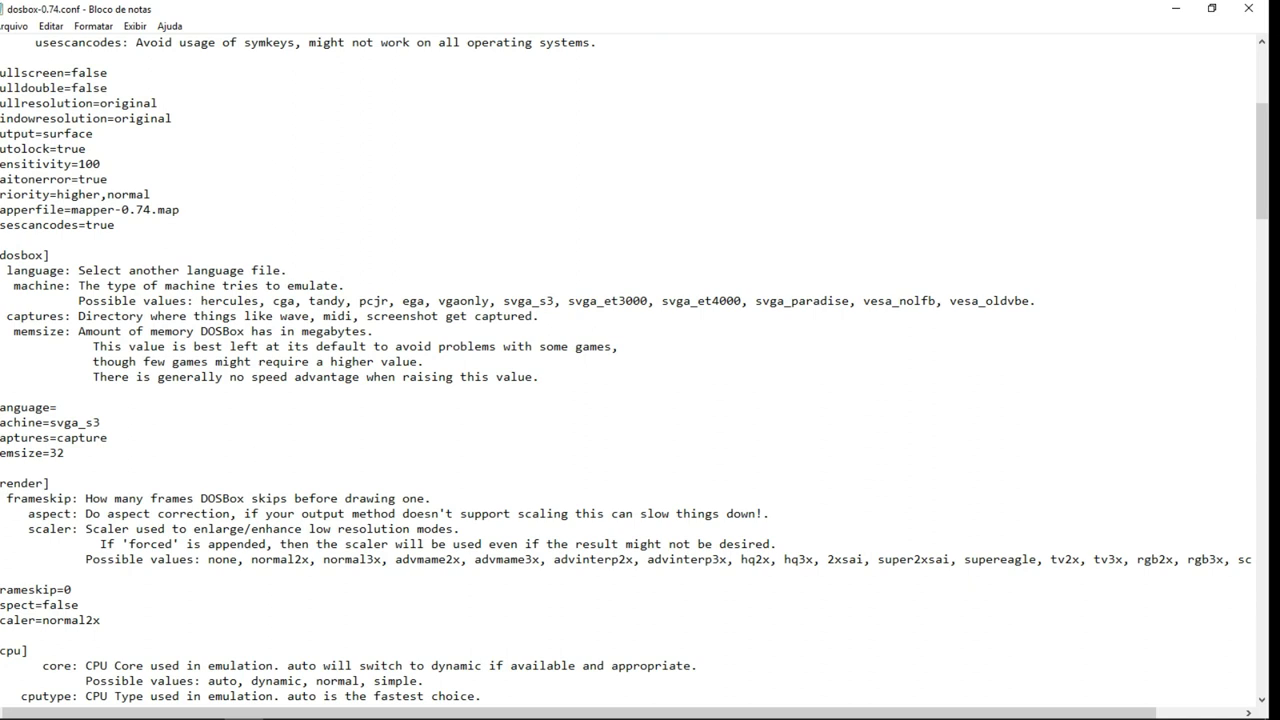
pyautogui.moveTo(1, 453); pyautogui.dragTo(45, 453)
pyautogui.click(76, 451)
pyautogui.press('BackSpace')
pyautogui.press('BackSpace')
pyautogui.write('16')
pyautogui.press('BackSpace')
pyautogui.press('BackSpace')
pyautogui.write('32')
pyautogui.click(1264, 12)
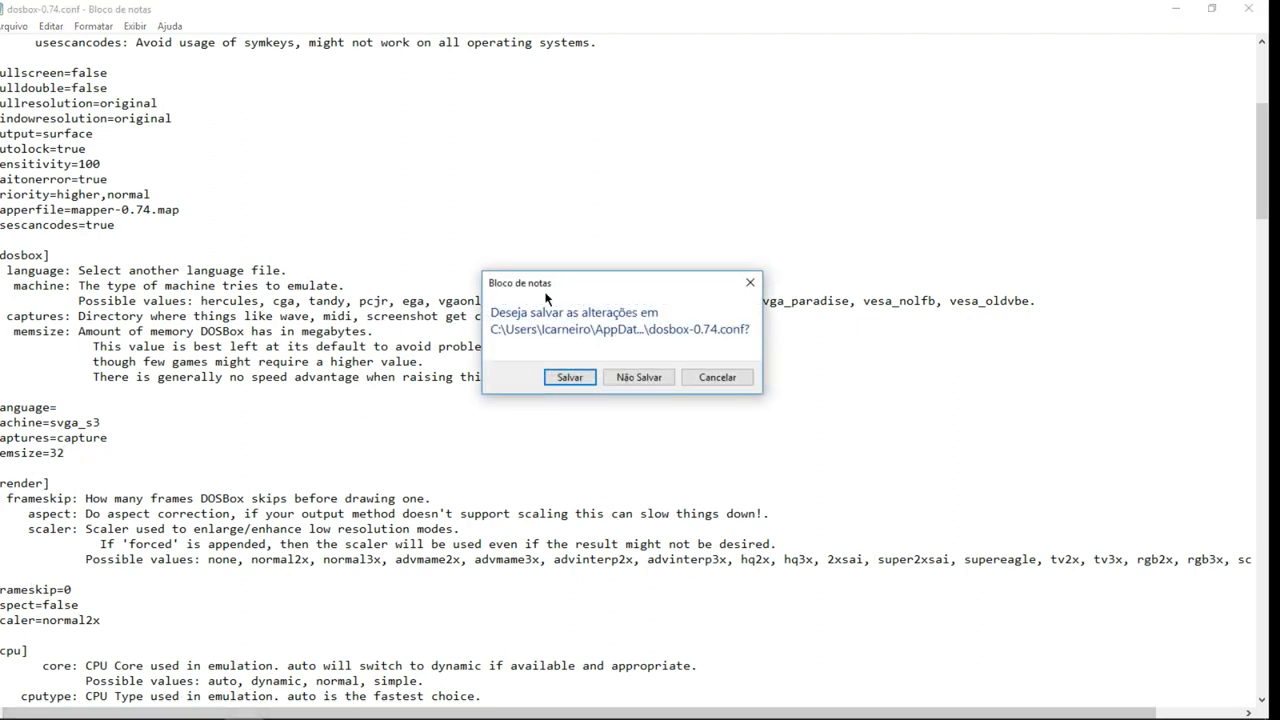
pyautogui.click(569, 381)
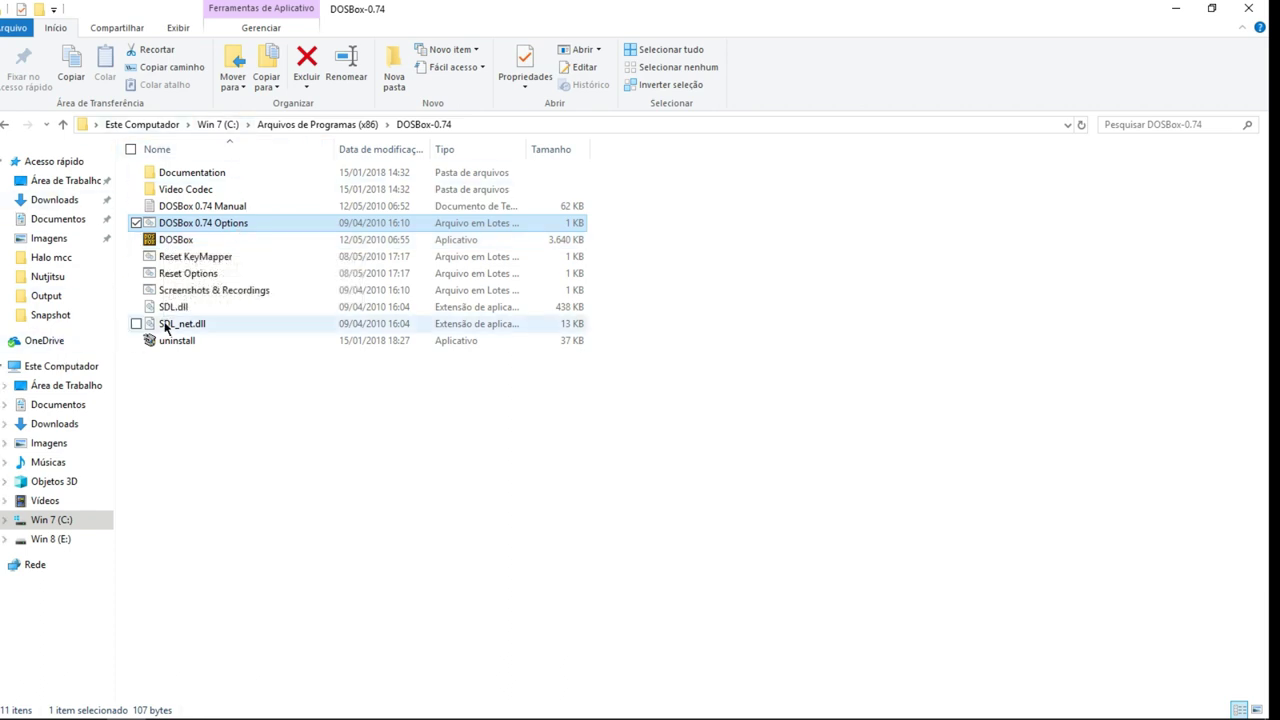
# Launch DOSBox and mount c:\dagger1 as drive C with the command mount c c:\dagger1 -freesize 1000
pyautogui.click(187, 242)
pyautogui.doubleClick(187, 242)
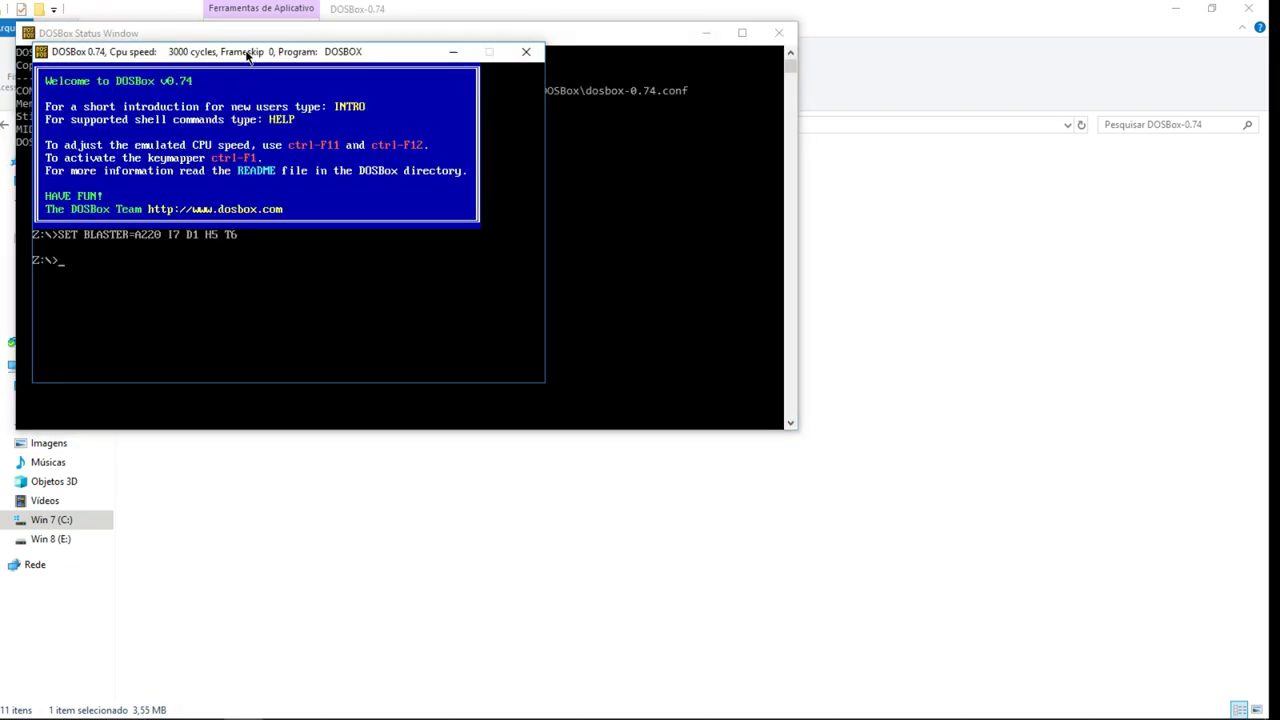
pyautogui.moveTo(249, 57); pyautogui.dragTo(624, 276)
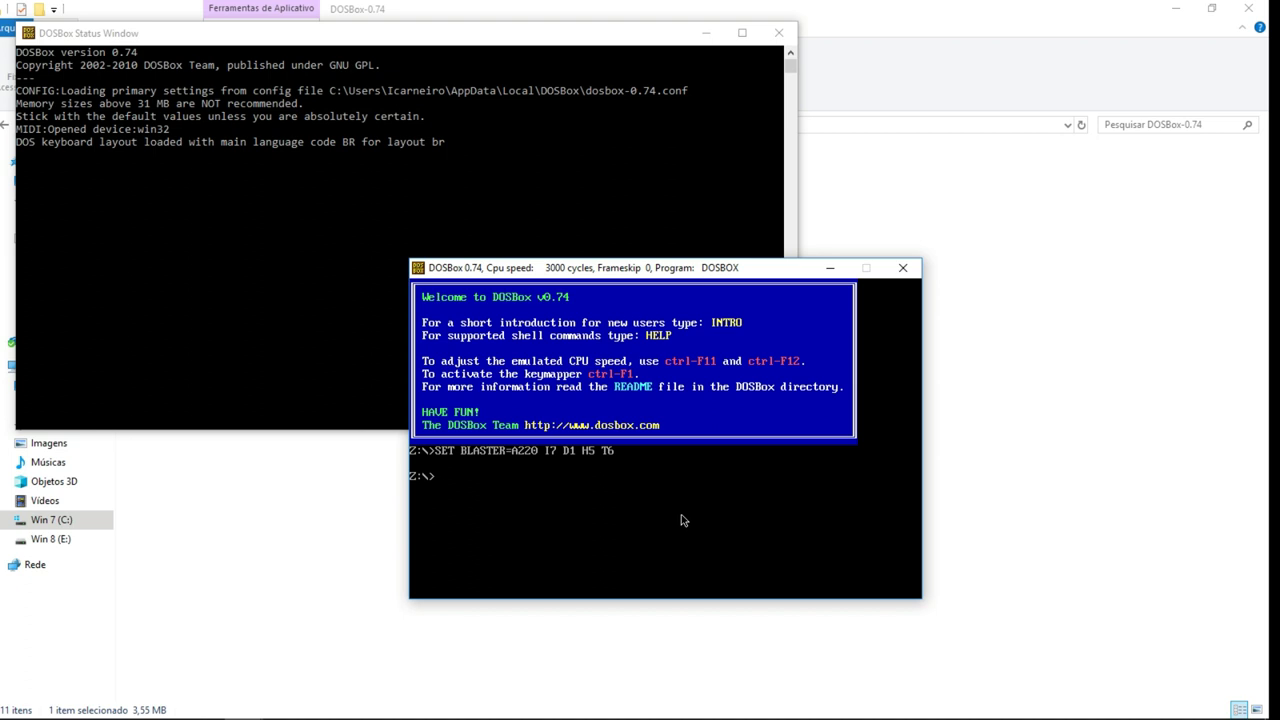
pyautogui.write('mount c c:\\')
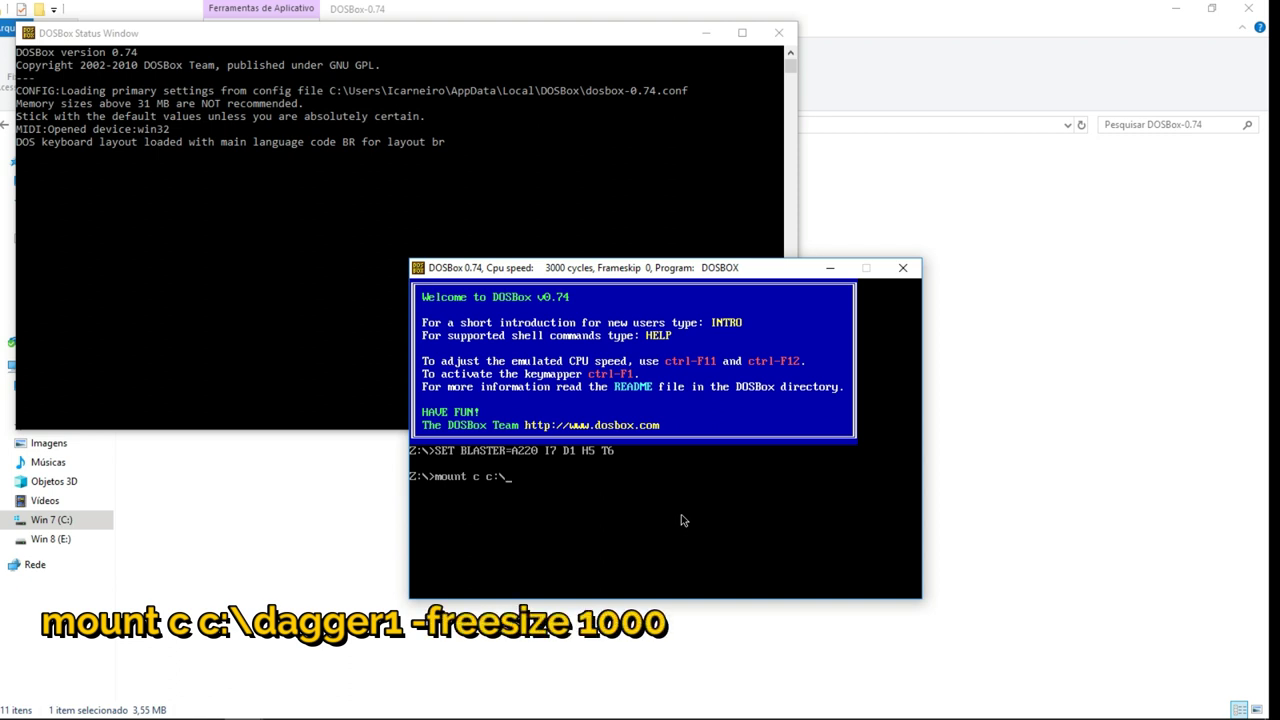
pyautogui.write('dagger1 -f')
pyautogui.write('reesize 1000')
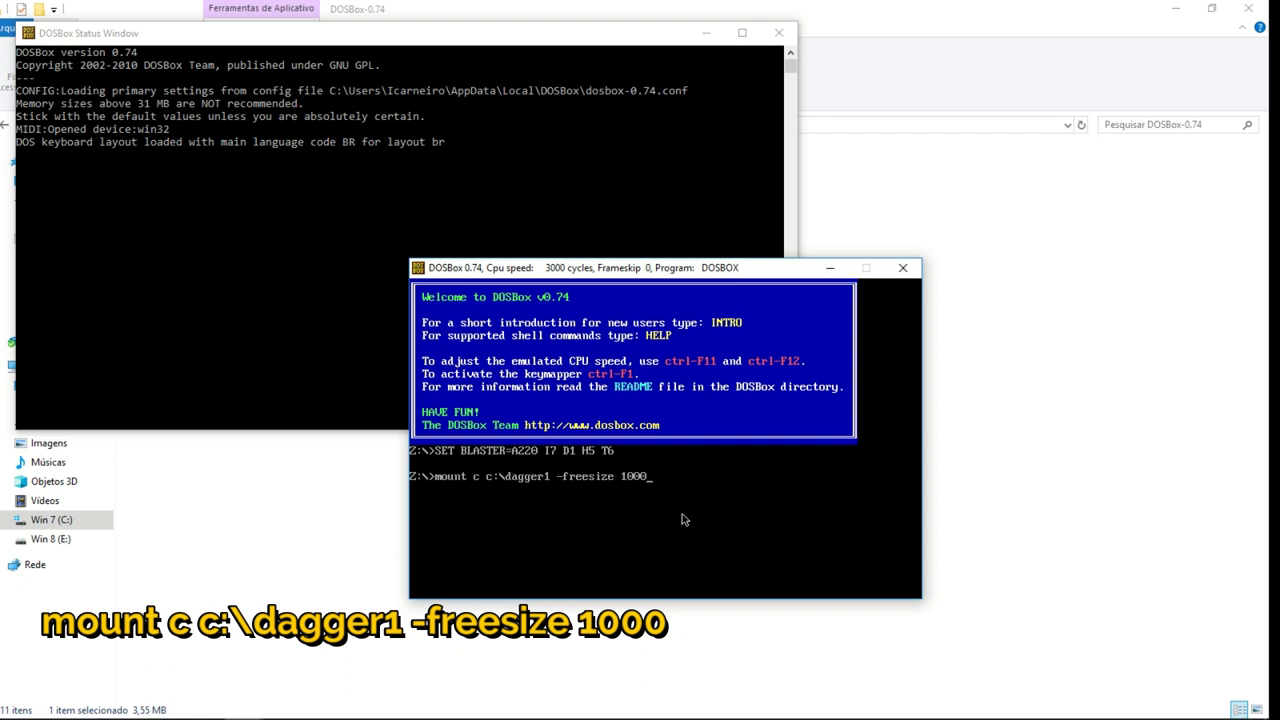
pyautogui.press('Return')
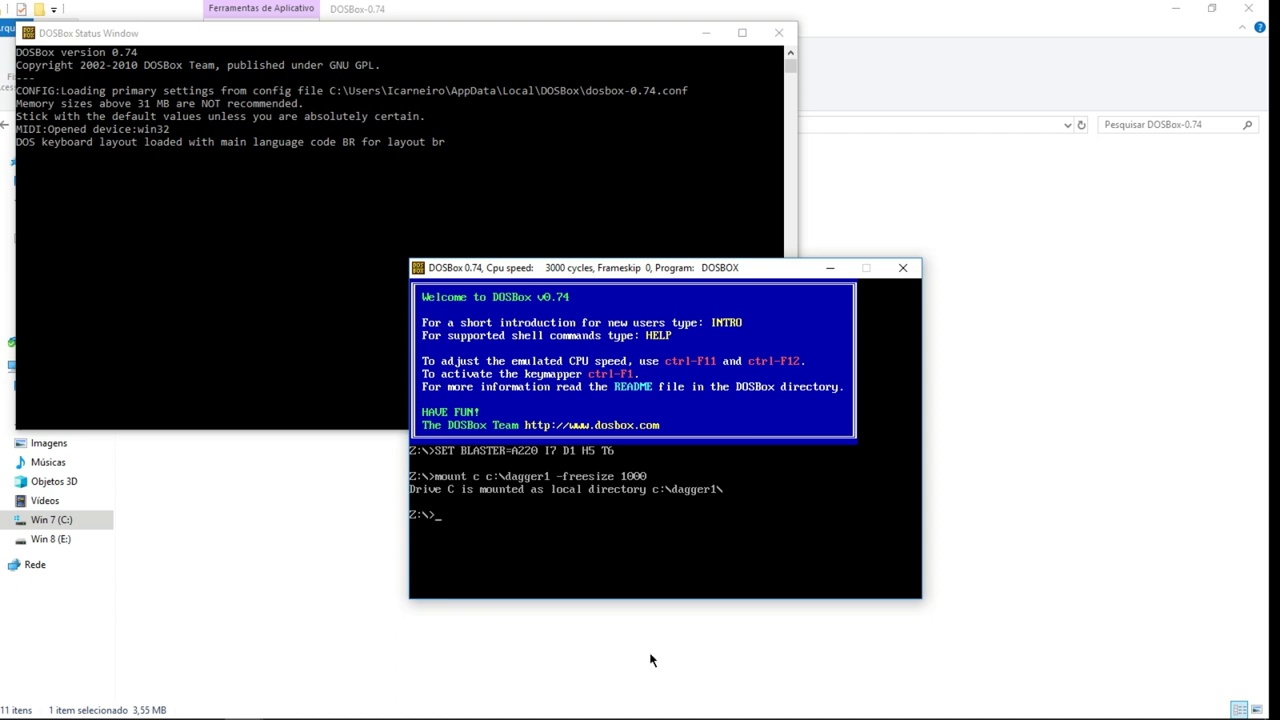
# Mount the game CD folder as drive D with mount d c:\dagger1\dfcd -t cdrom -label Daggerfall
pyautogui.write('mo')
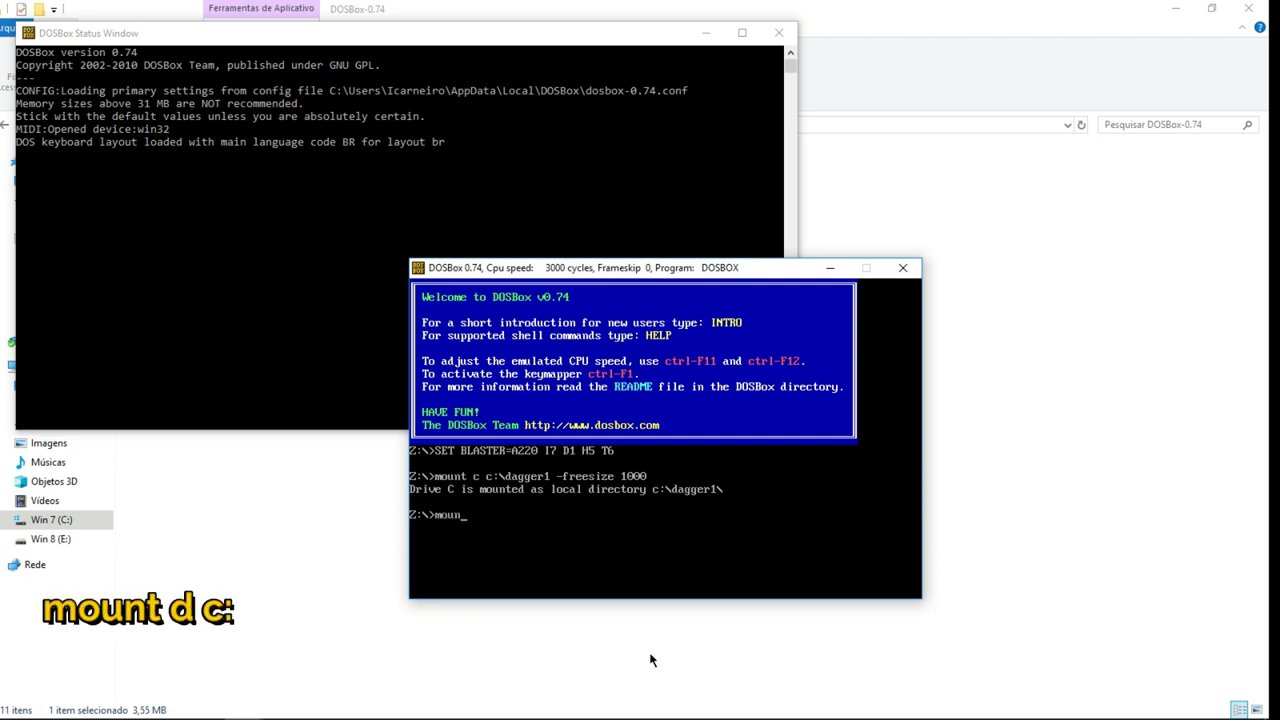
pyautogui.press('BackSpace')
pyautogui.write('unt')
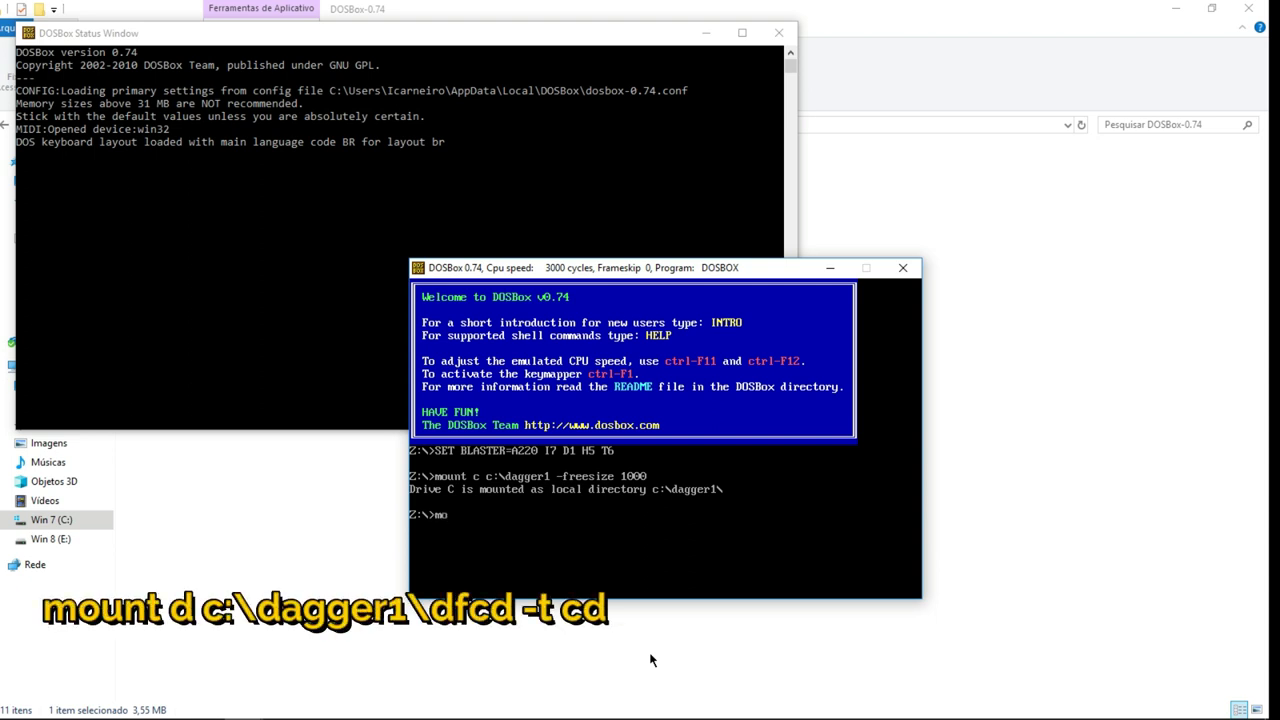
pyautogui.write(' d')
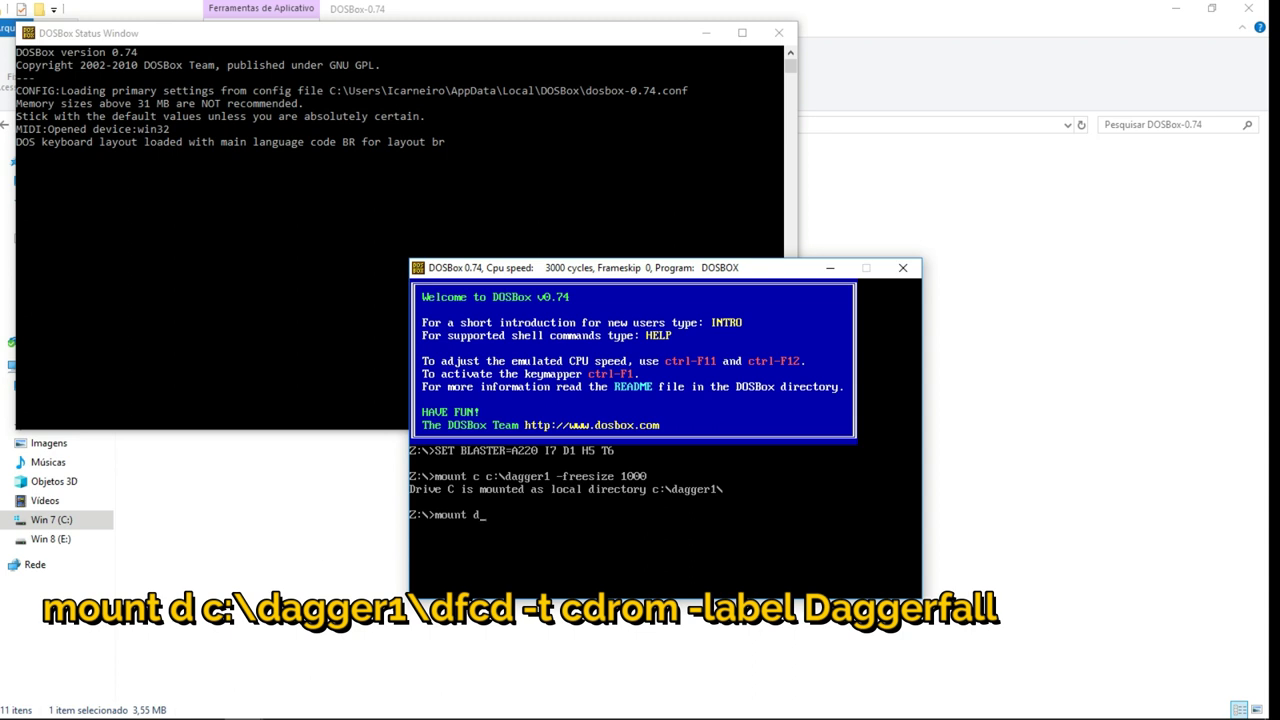
pyautogui.press('BackSpace')
pyautogui.write('o')
pyautogui.press('BackSpace')
pyautogui.write('d')
pyautogui.press('BackSpace')
pyautogui.write('d')
pyautogui.press('BackSpace')
pyautogui.write('d c:\\dagger1\\dfcd -t cdrom -label')
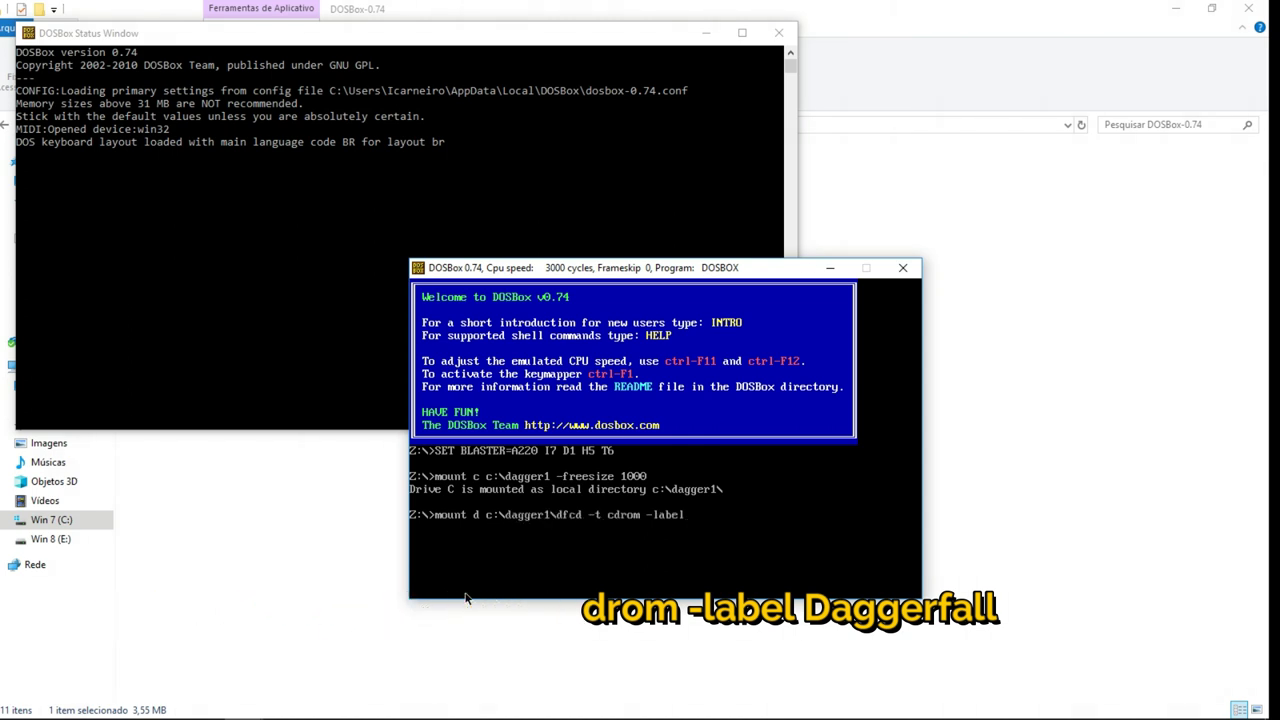
pyautogui.write(' Da')
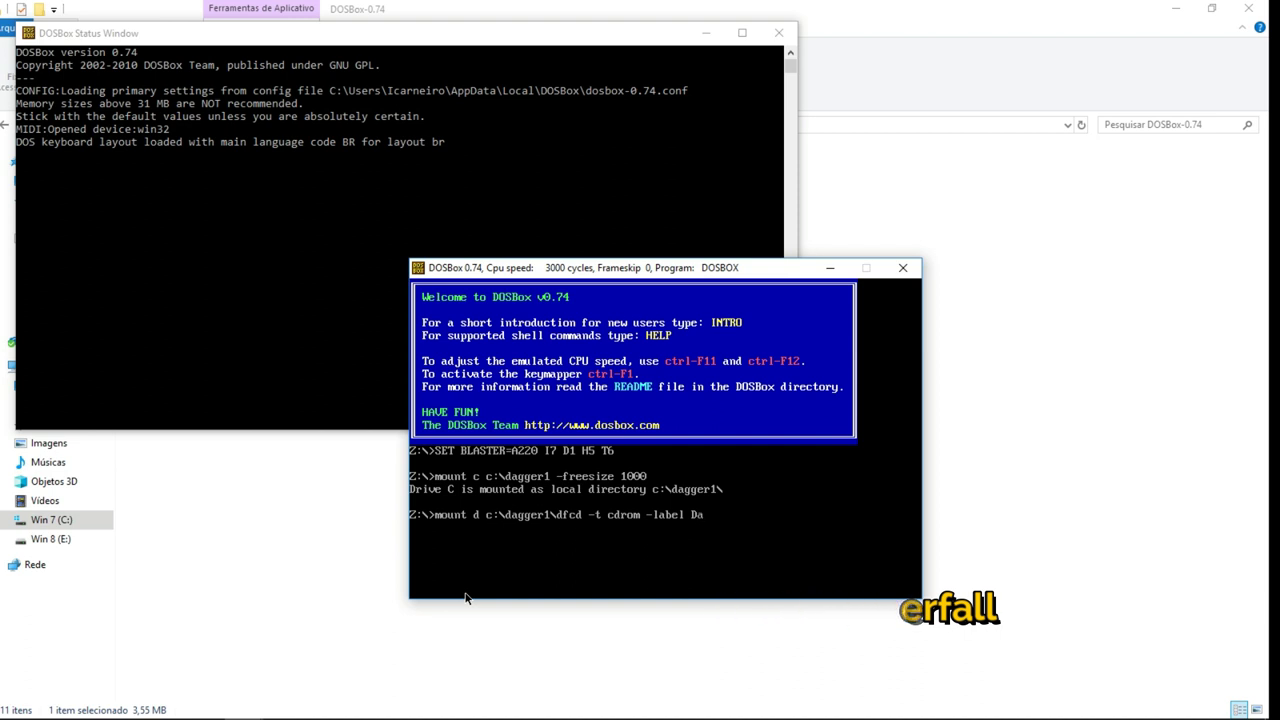
pyautogui.write('ggerfall')
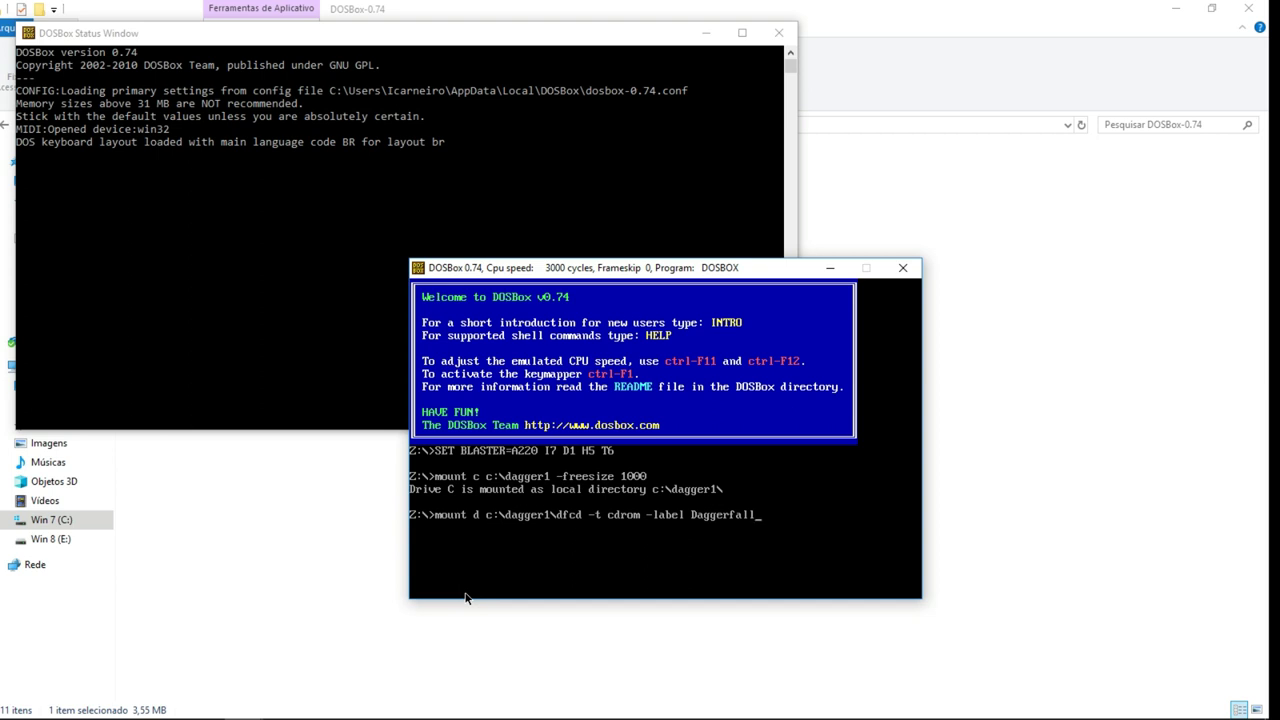
pyautogui.press('Return')
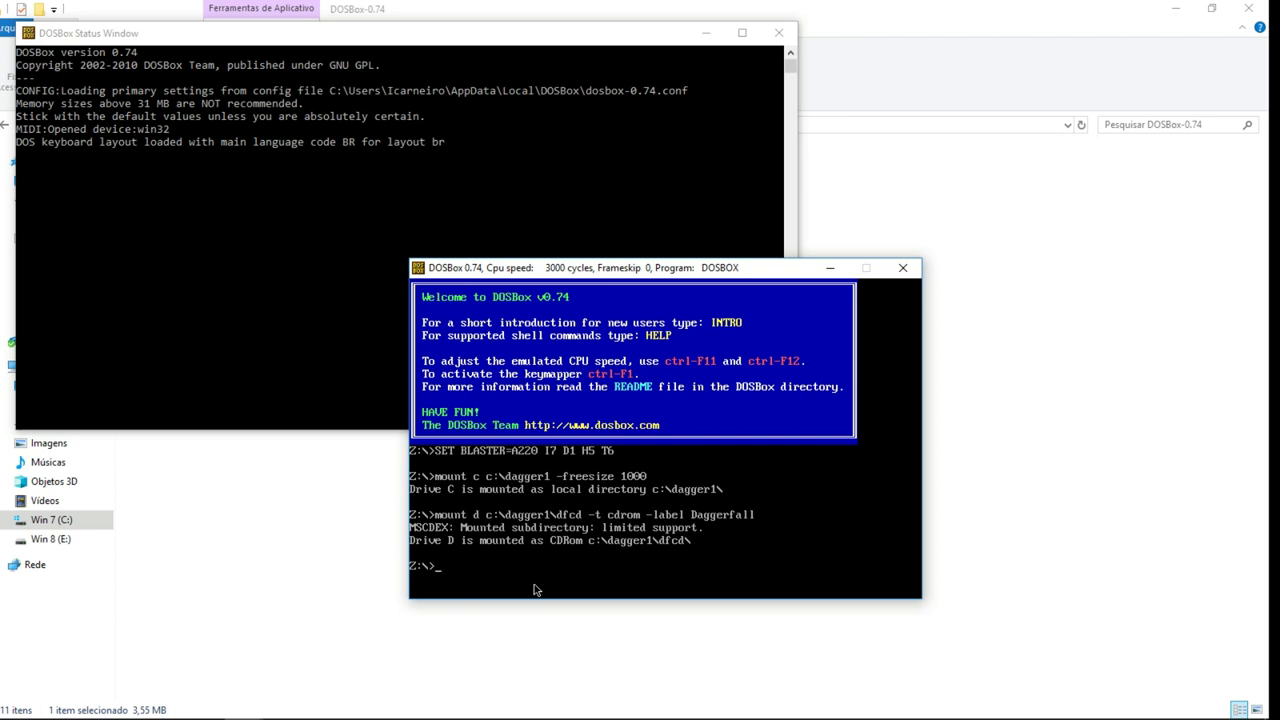
# Switch to drive D, run install, and agree to the Daggerfall license terms to continue
pyautogui.write('d:')
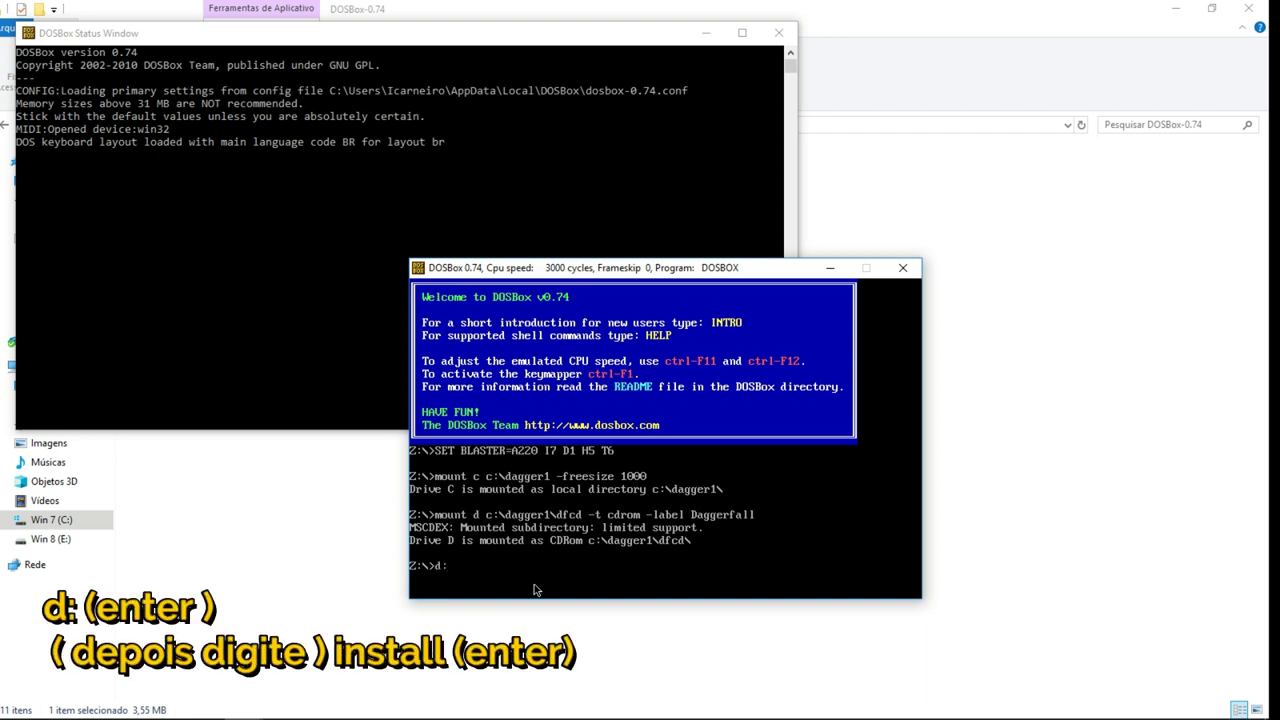
pyautogui.press('Return')
pyautogui.write('install')
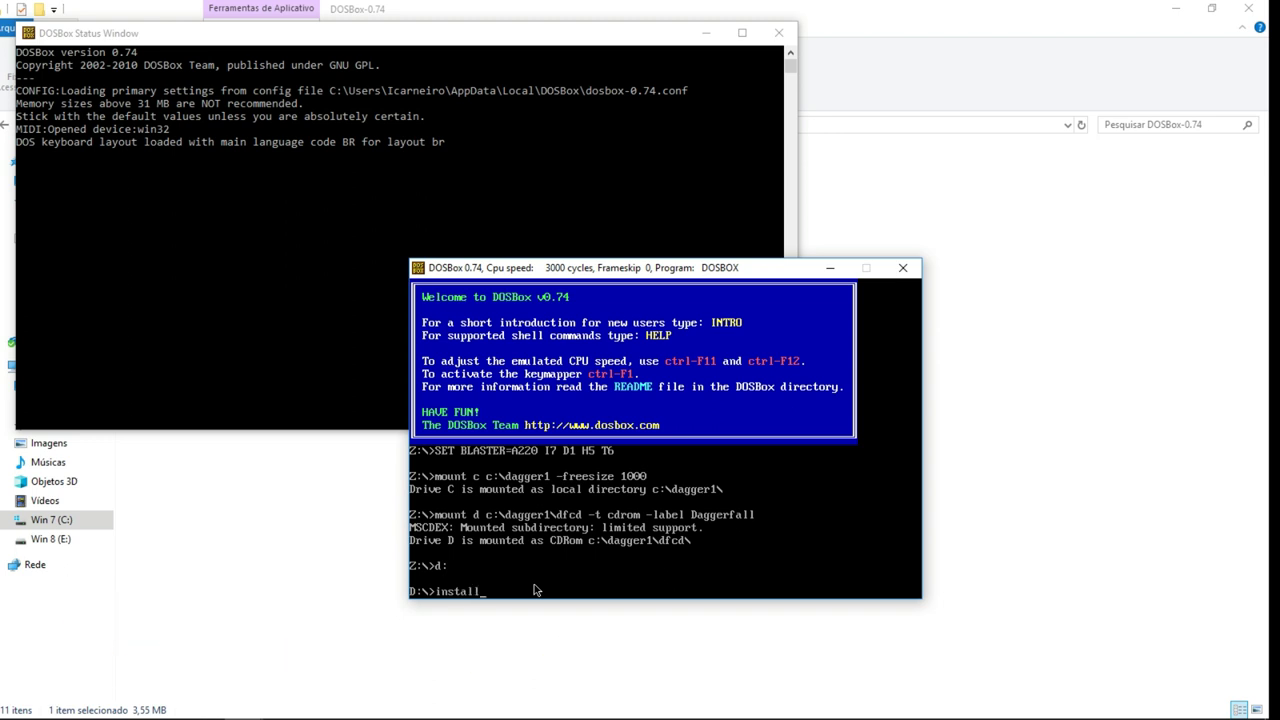
pyautogui.press('Return')
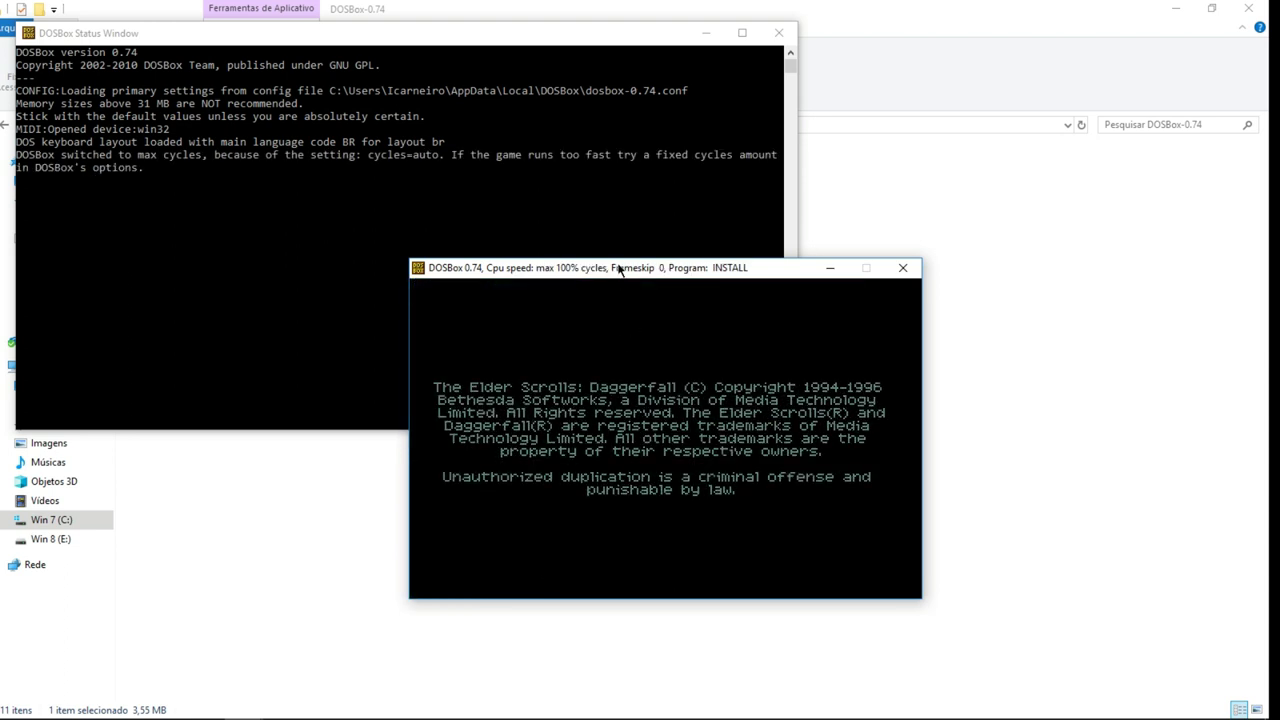
pyautogui.moveTo(618, 267); pyautogui.dragTo(762, 213)
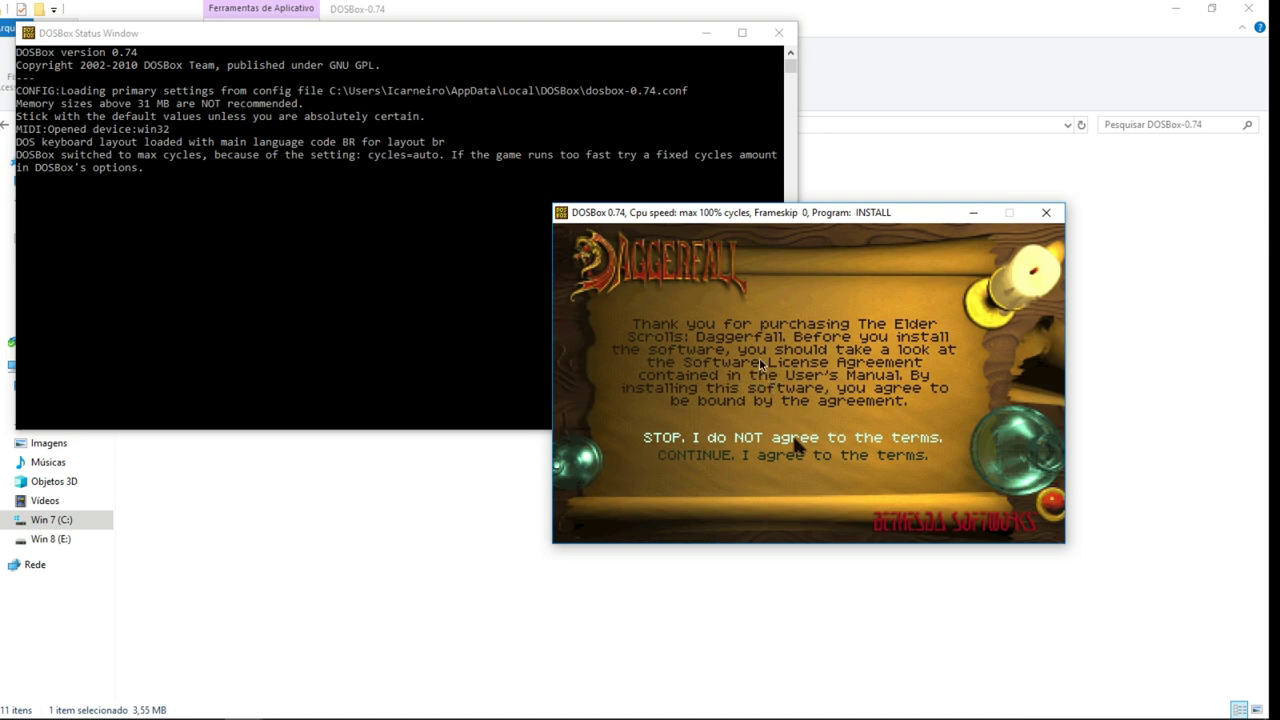
pyautogui.press('Down')
pyautogui.click(743, 457)
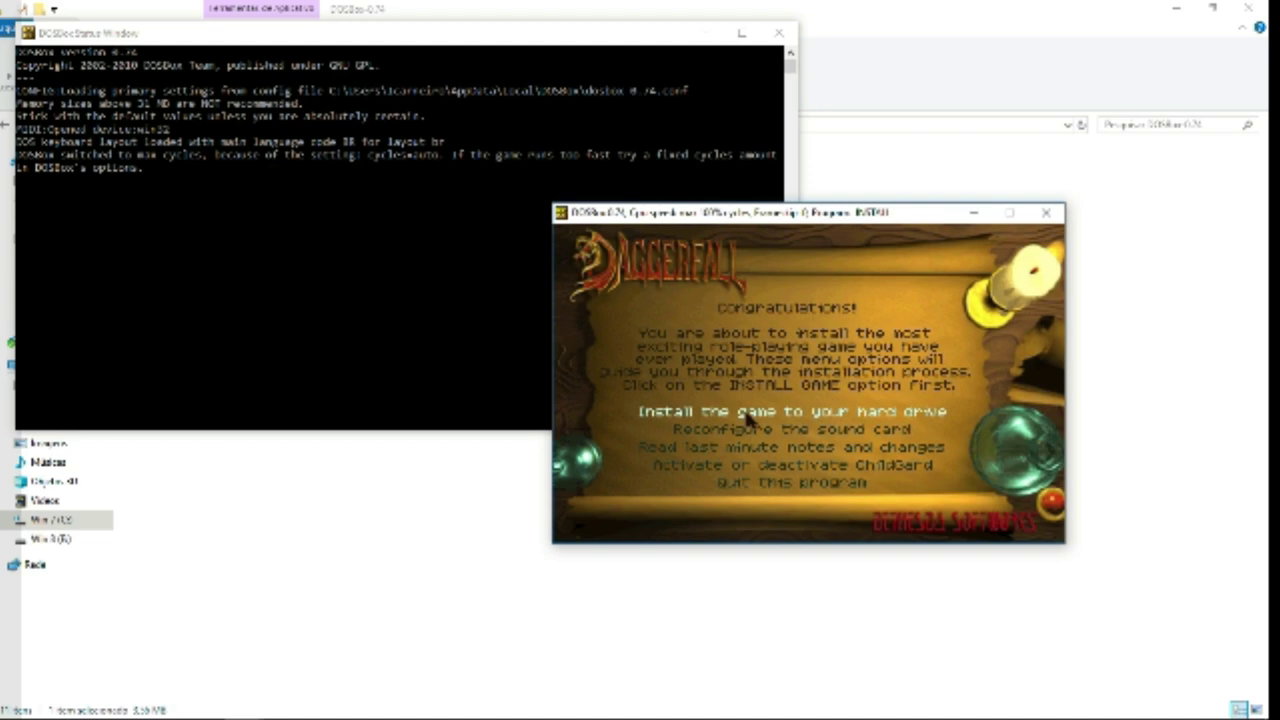
# Show the installer full screen and install the game at the Huge (450MB) size to the path c:\dagger
pyautogui.hotkey('alt', 'Return')
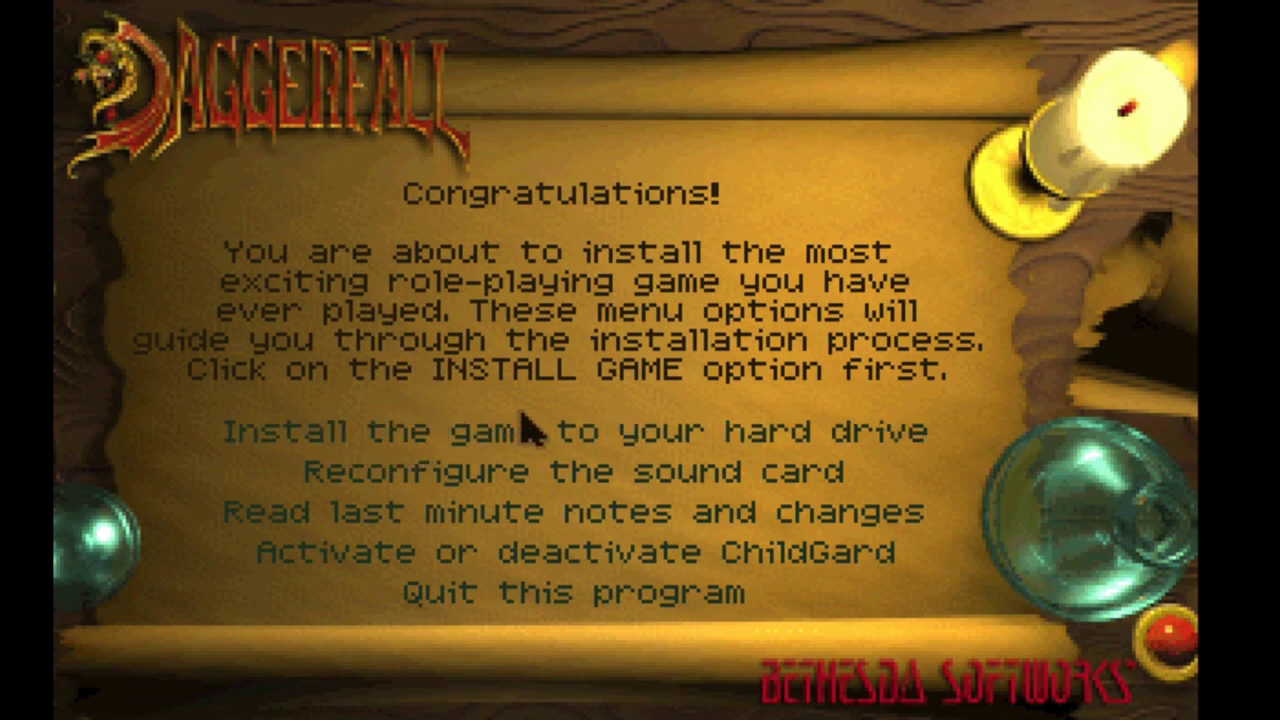
pyautogui.click(603, 443)
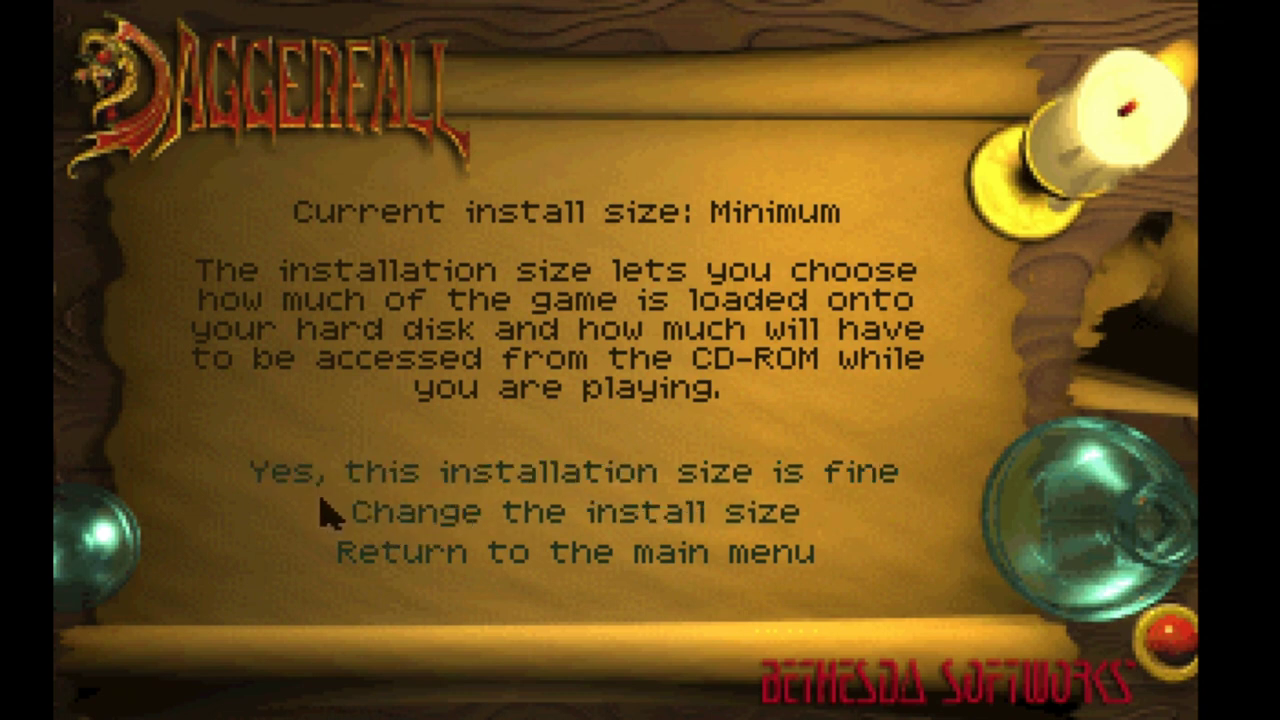
pyautogui.click(622, 516)
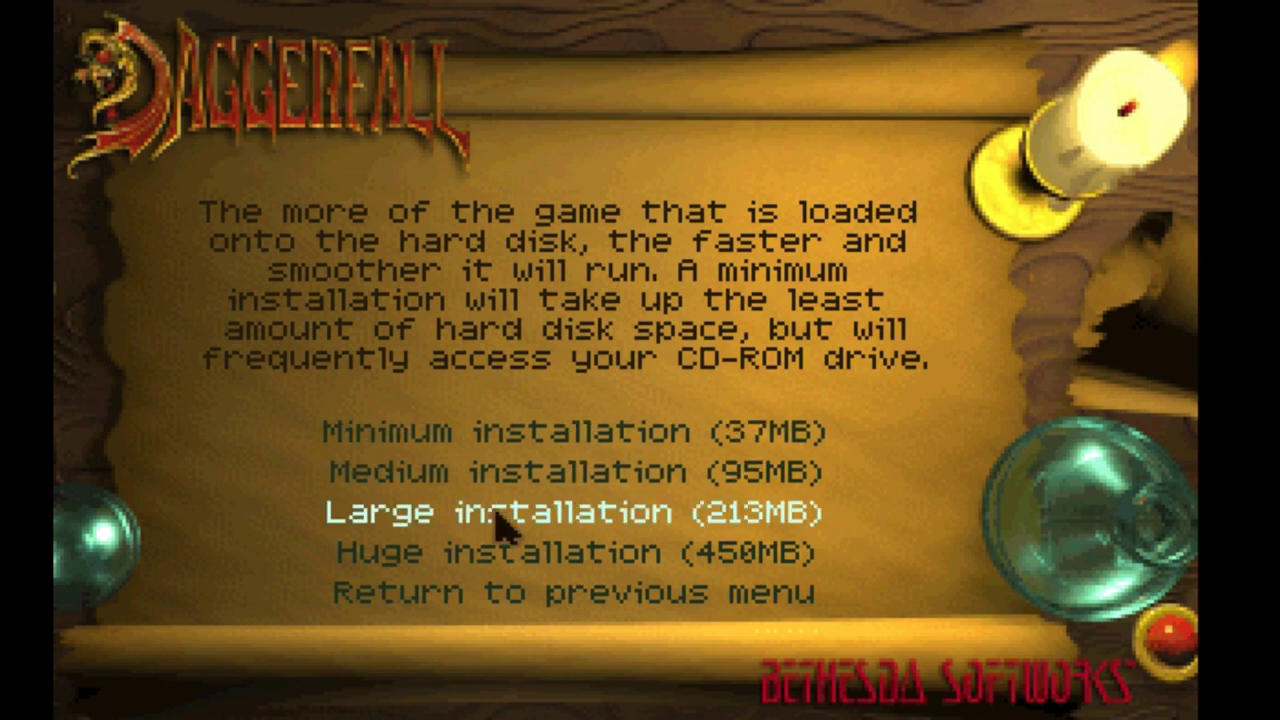
pyautogui.click(465, 567)
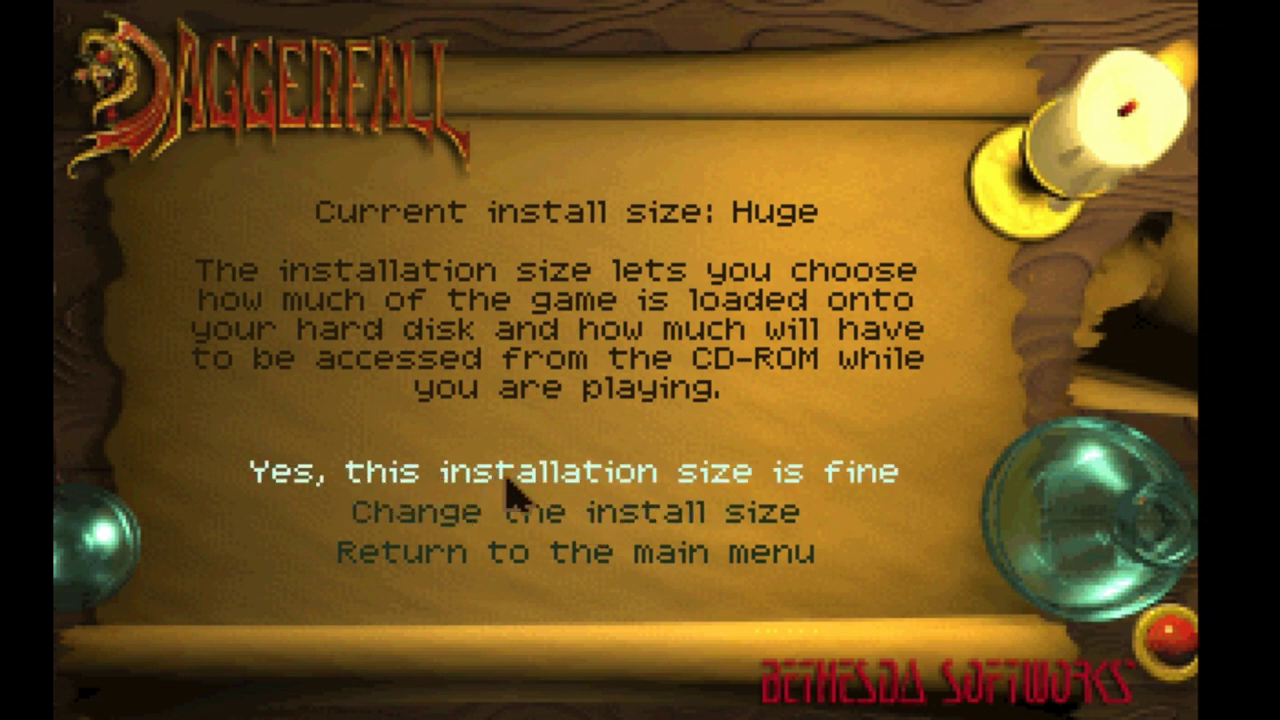
pyautogui.click(637, 484)
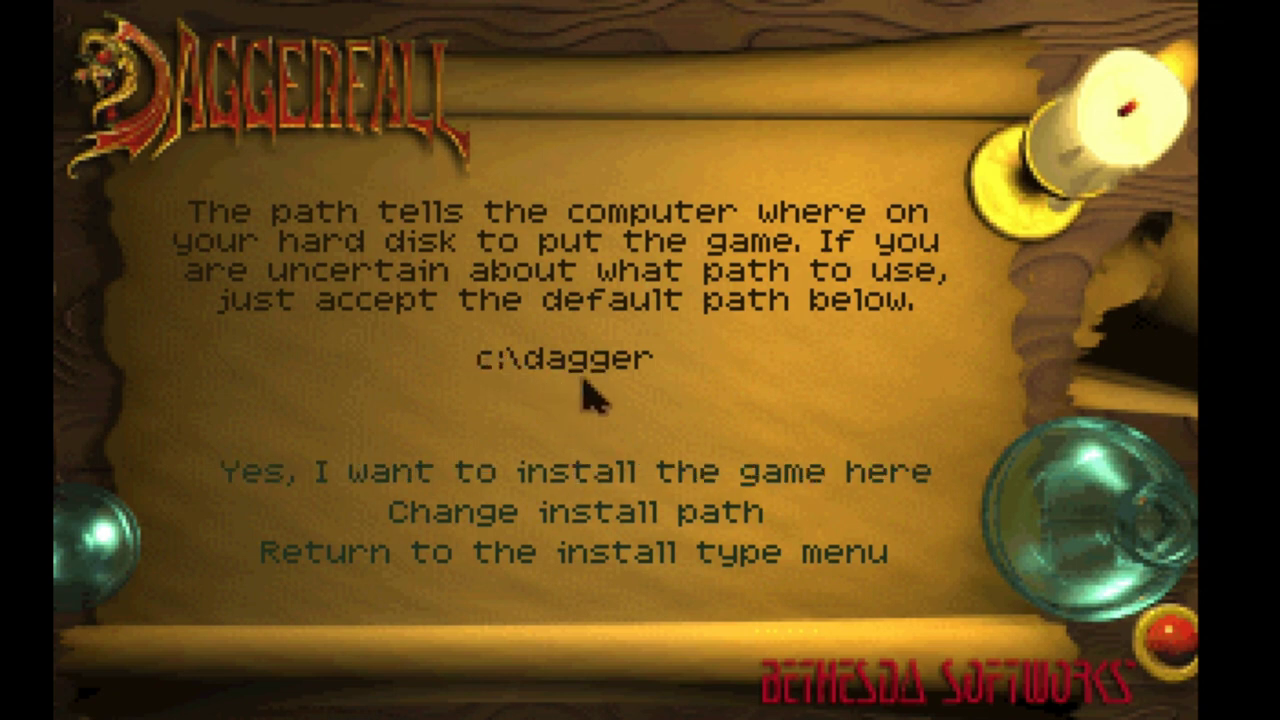
pyautogui.click(548, 476)
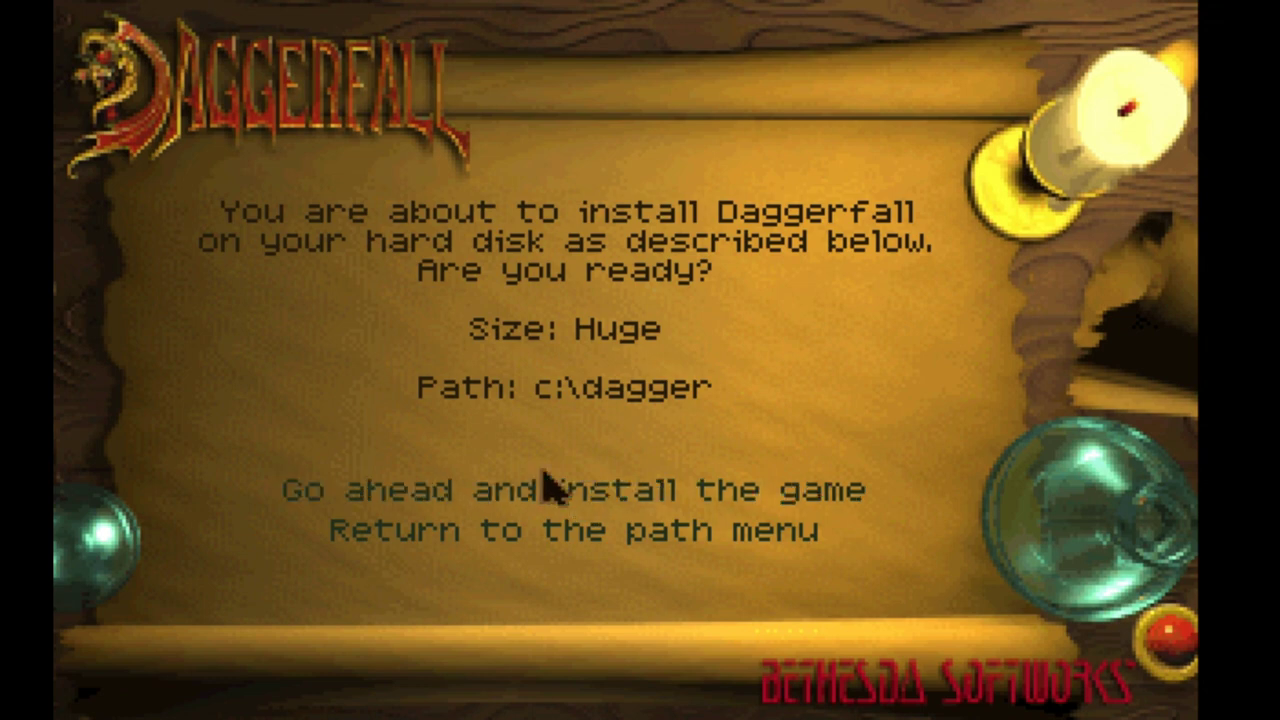
pyautogui.click(651, 495)
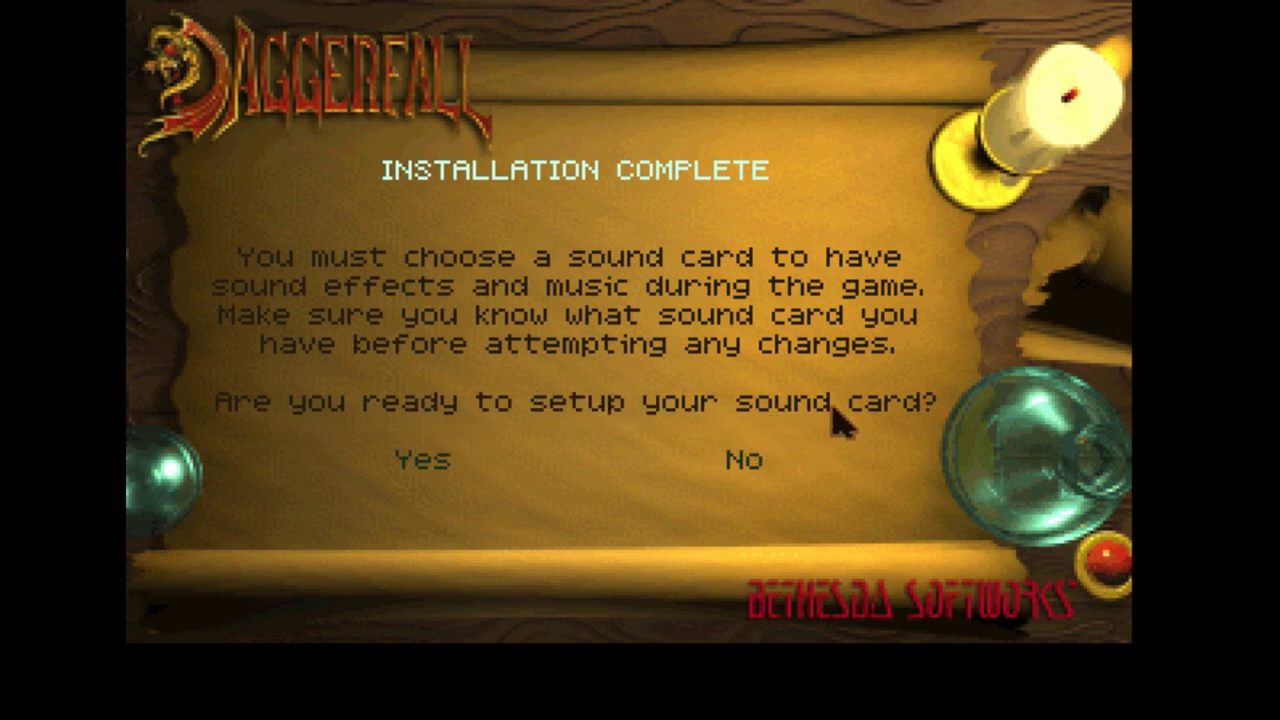
# Agree to set up the sound card and open the automatic digital device detection
pyautogui.click(424, 463)
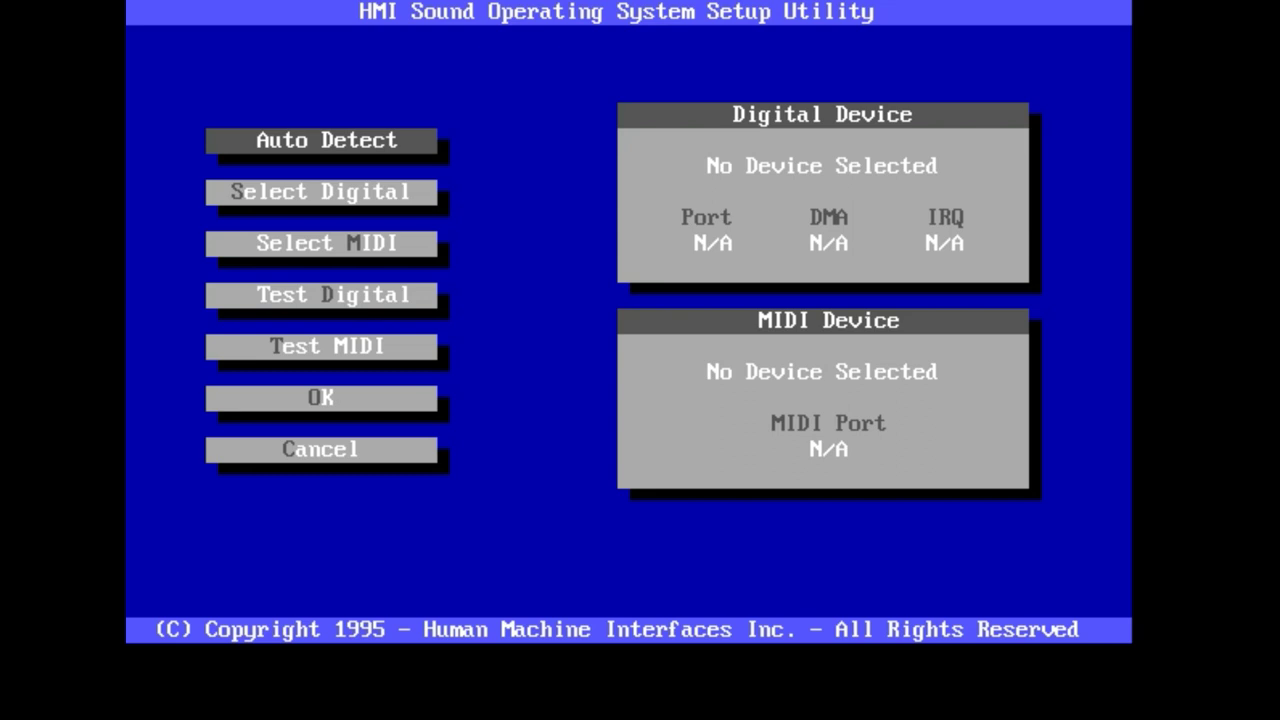
pyautogui.press('Down')
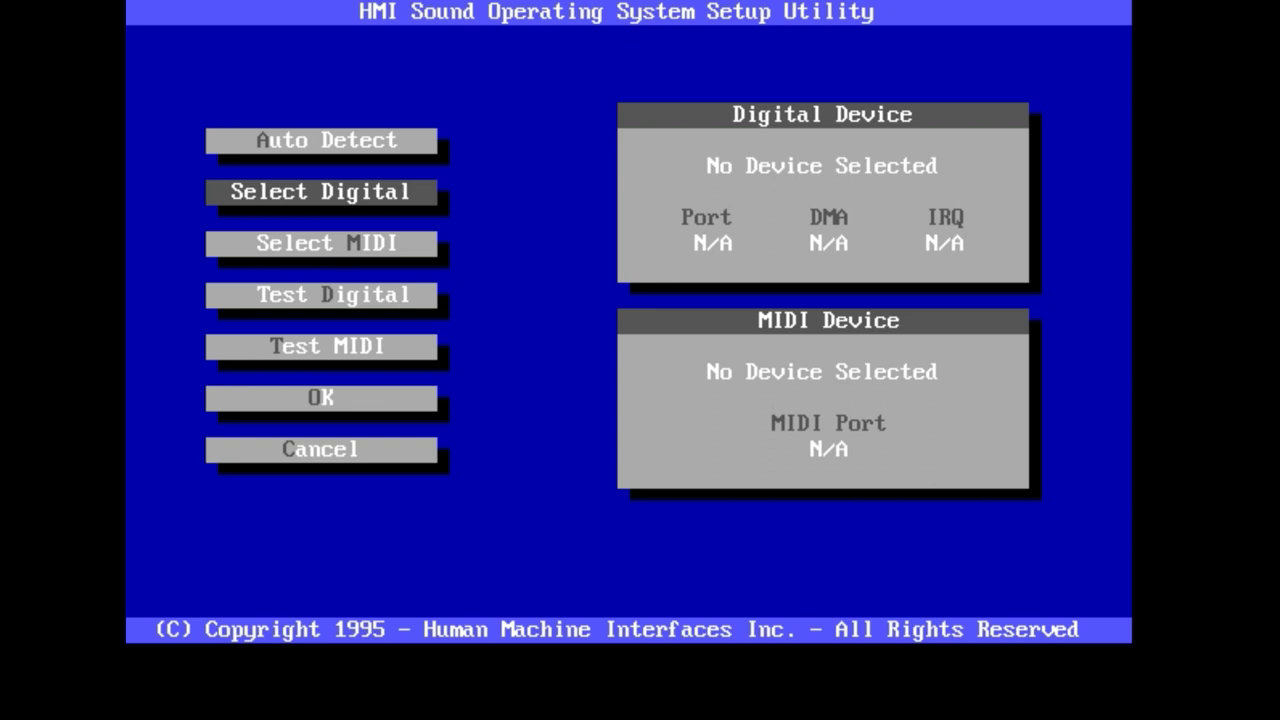
pyautogui.press('Down')
pyautogui.press('Down')
pyautogui.press('Up')
pyautogui.press('Up')
pyautogui.press('Up')
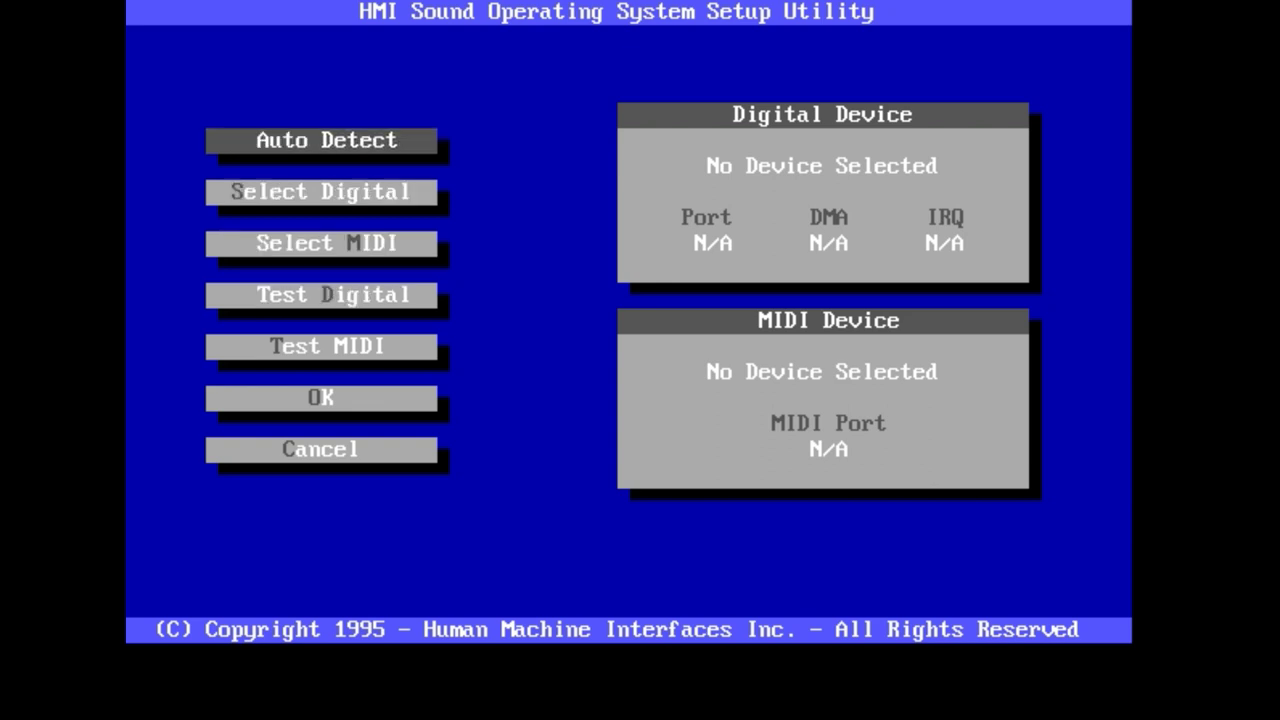
pyautogui.press('Down')
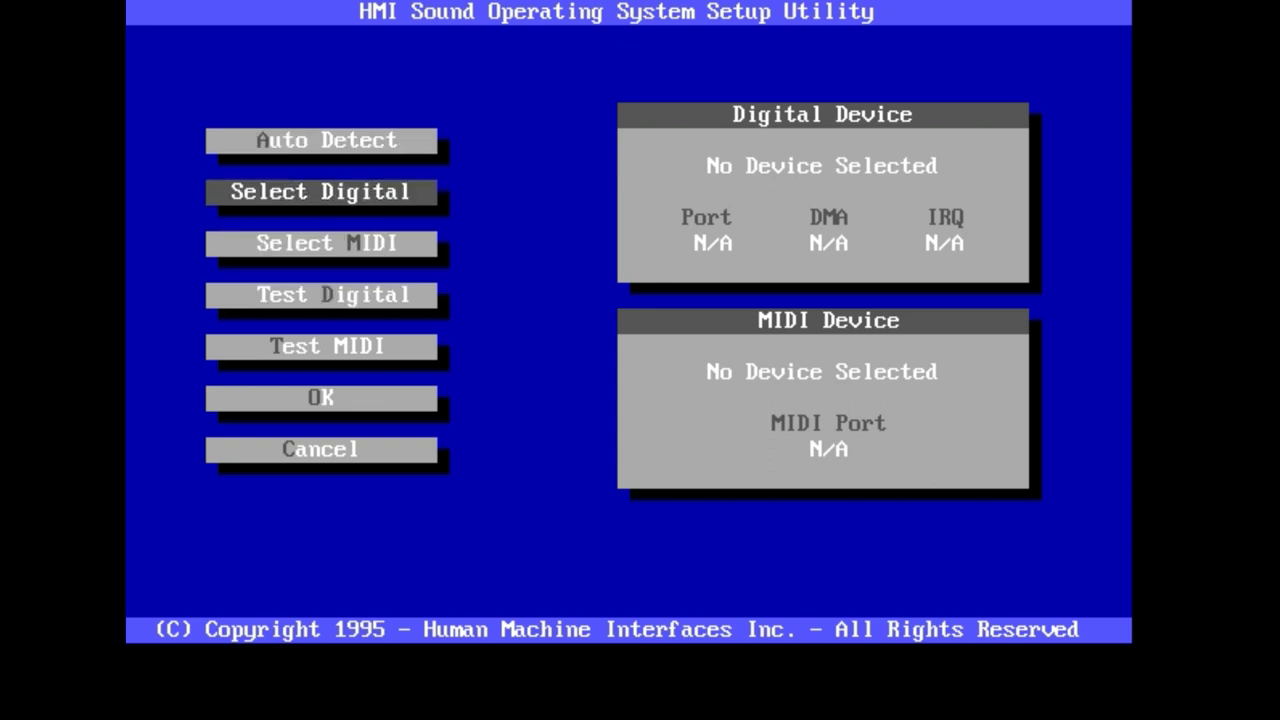
pyautogui.press('Up')
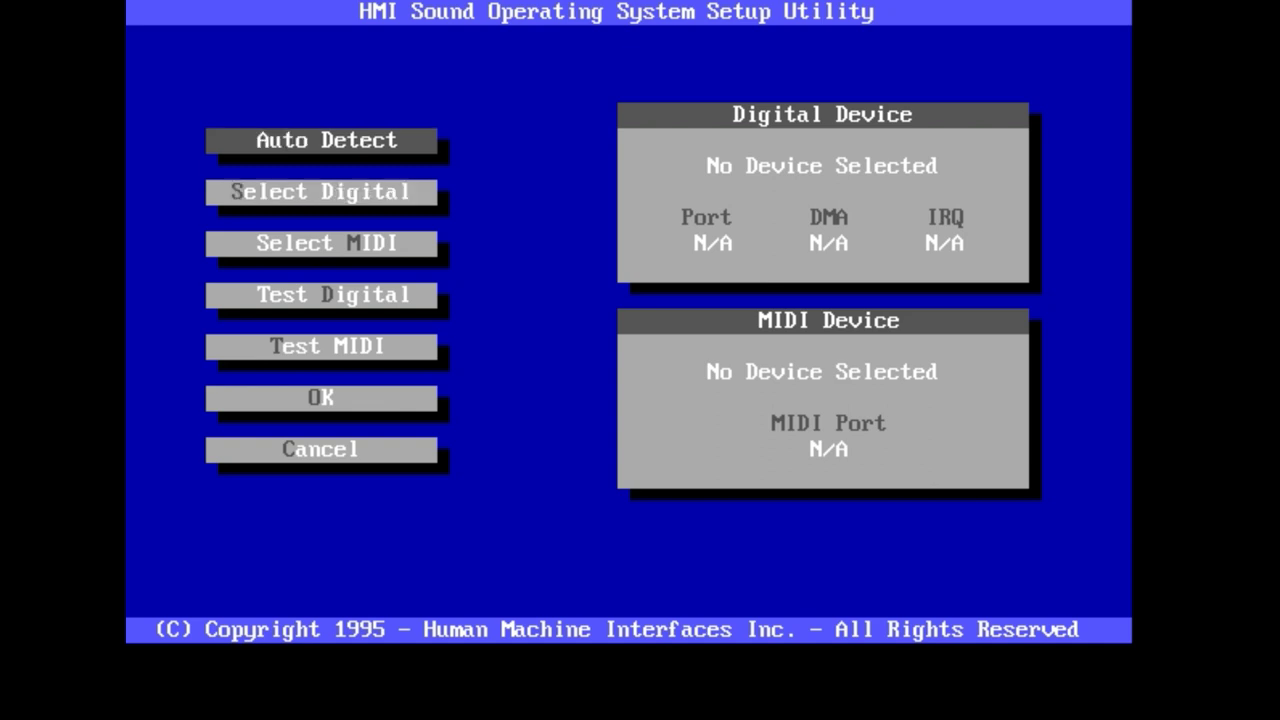
pyautogui.press('Return')
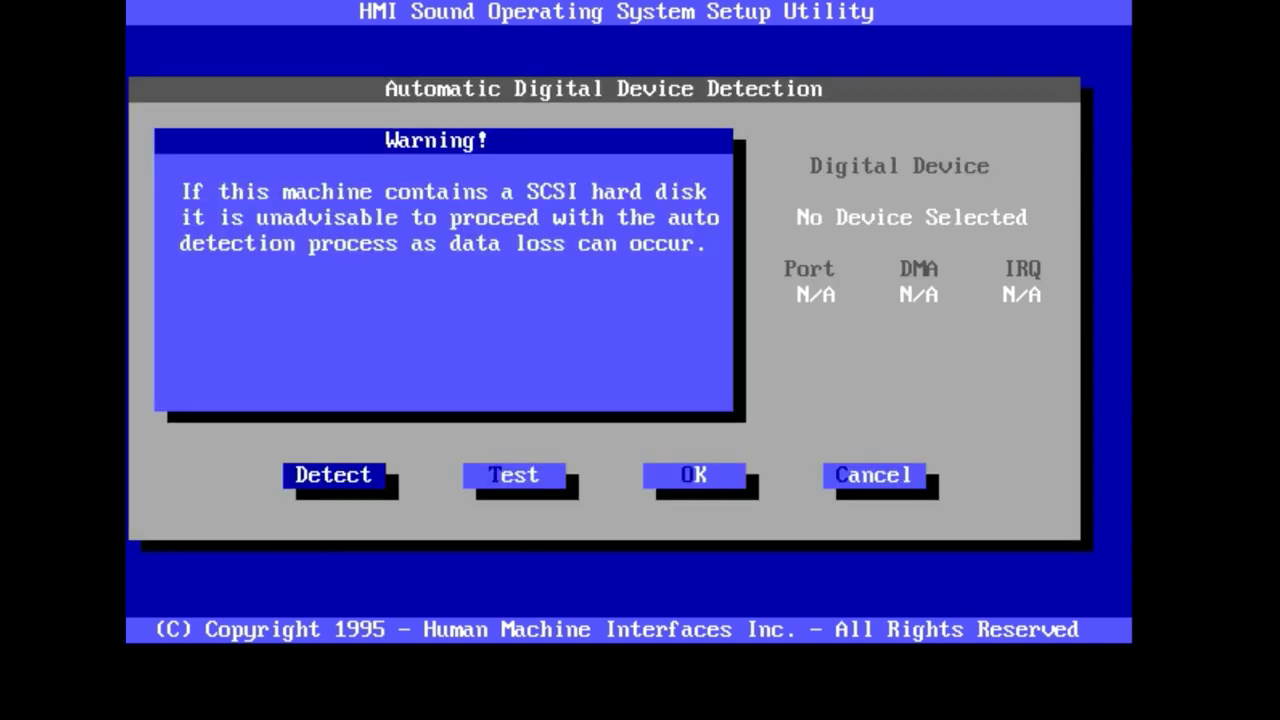
# Run the auto detection sequence for the digital sound device and accept the detected device
pyautogui.press('Right')
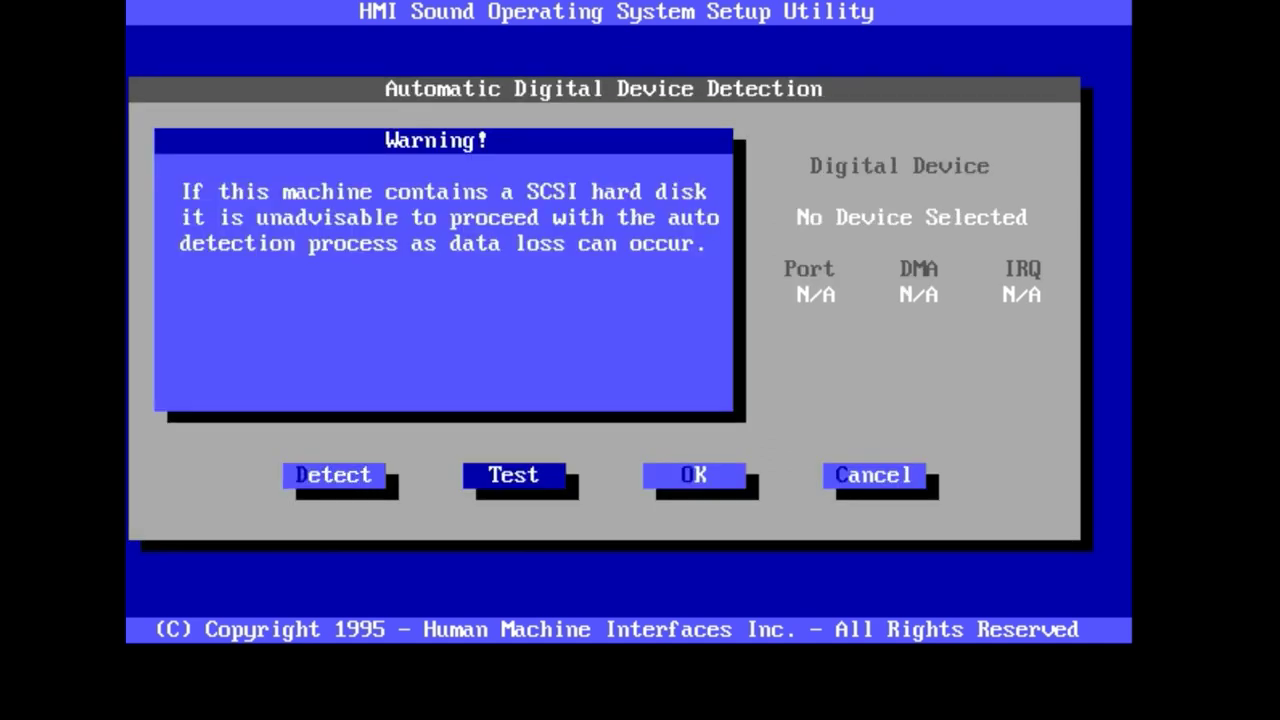
pyautogui.press('Right')
pyautogui.press('Left')
pyautogui.press('Left')
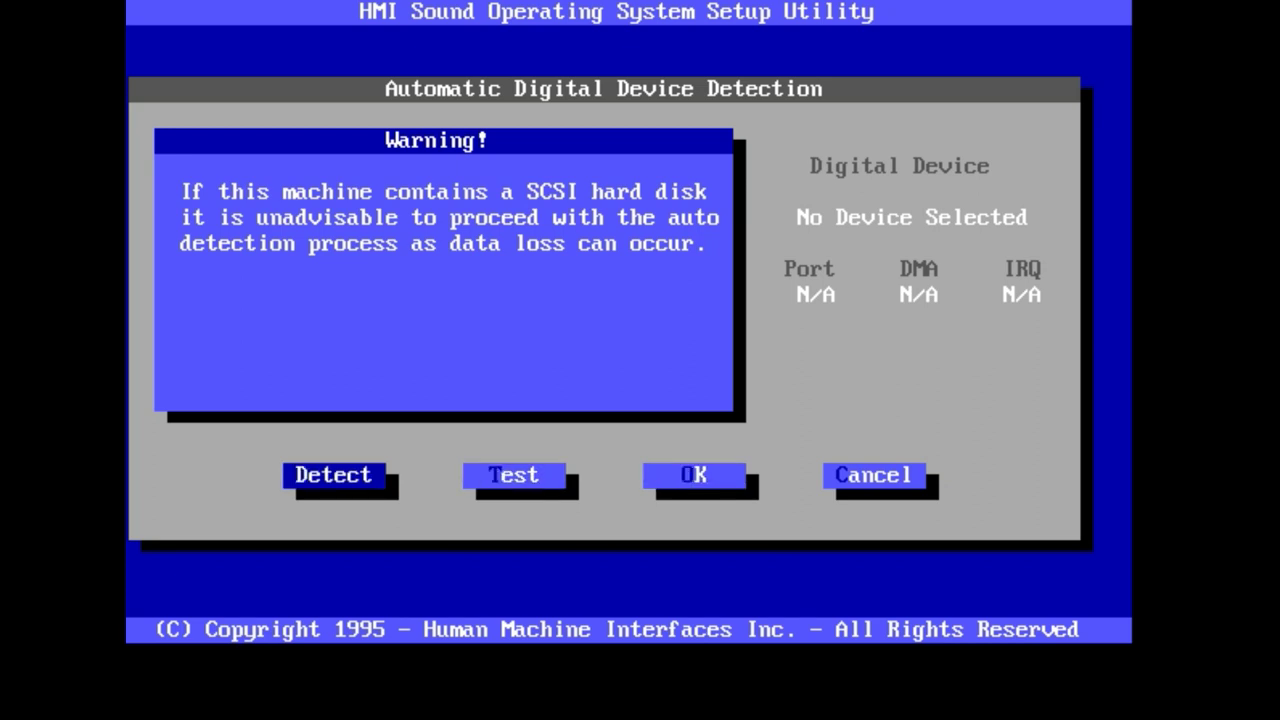
pyautogui.press('Return')
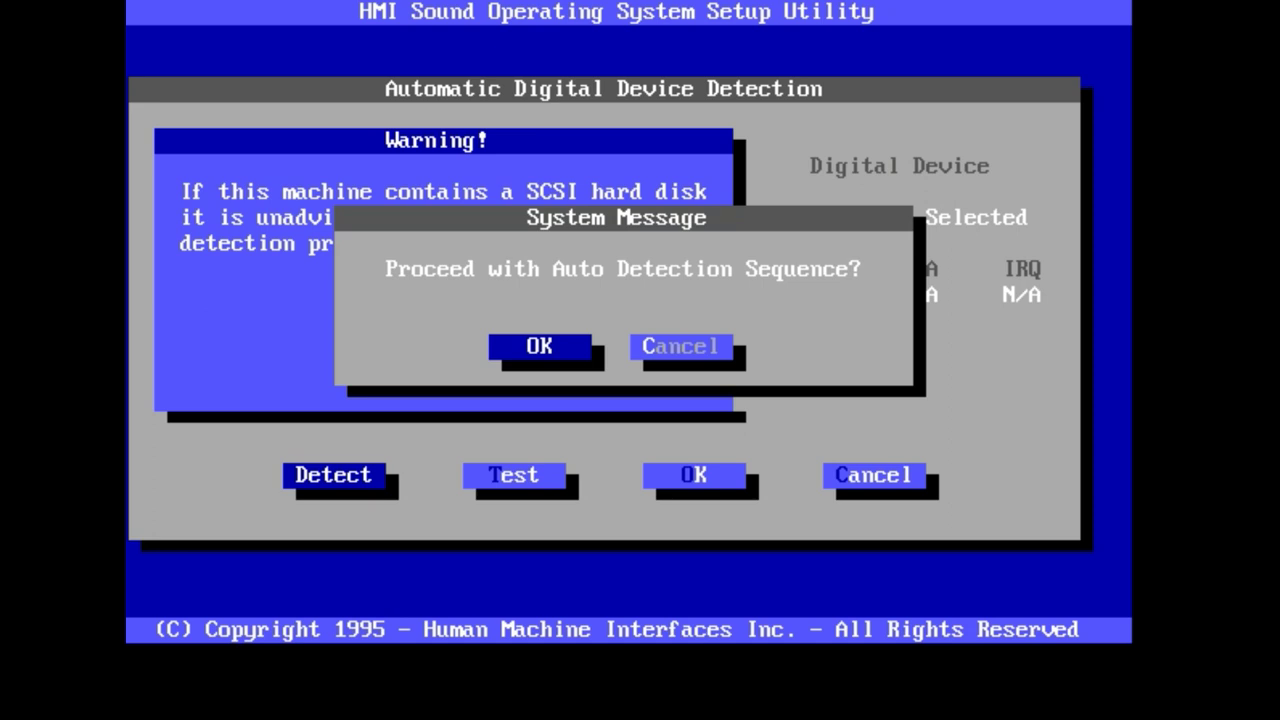
pyautogui.press('Return')
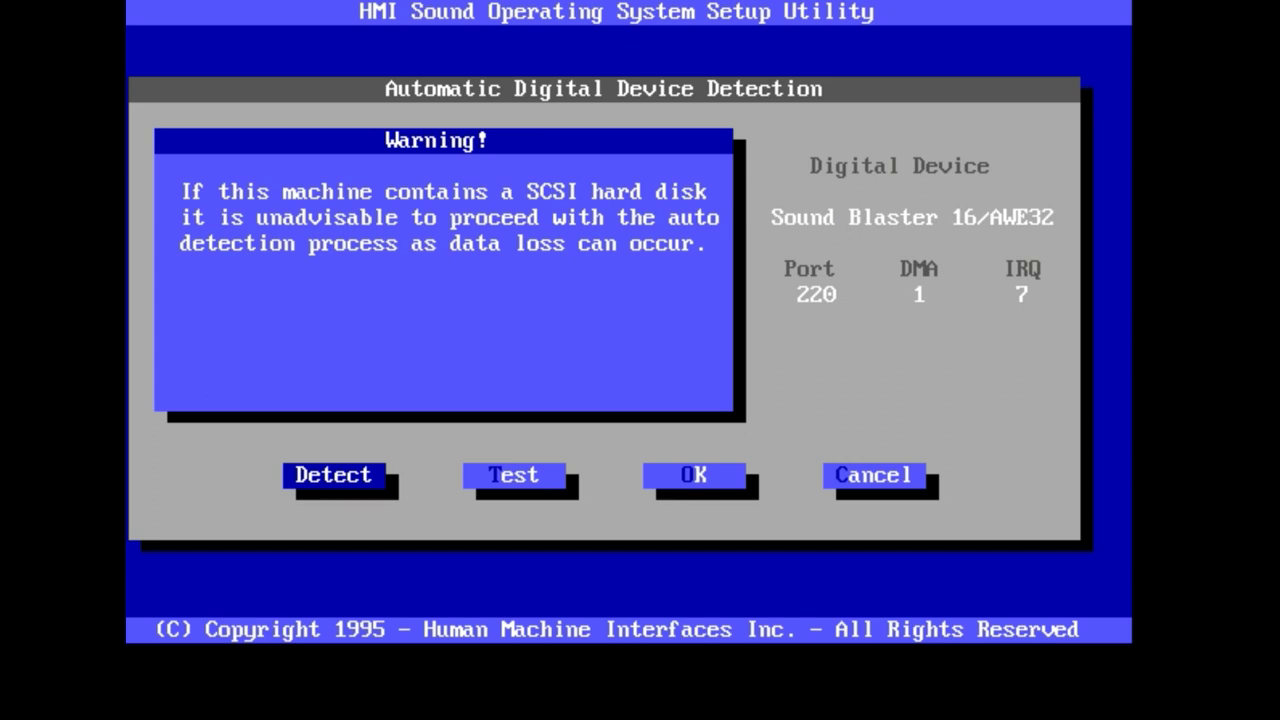
pyautogui.press('Tab')
pyautogui.press('Tab')
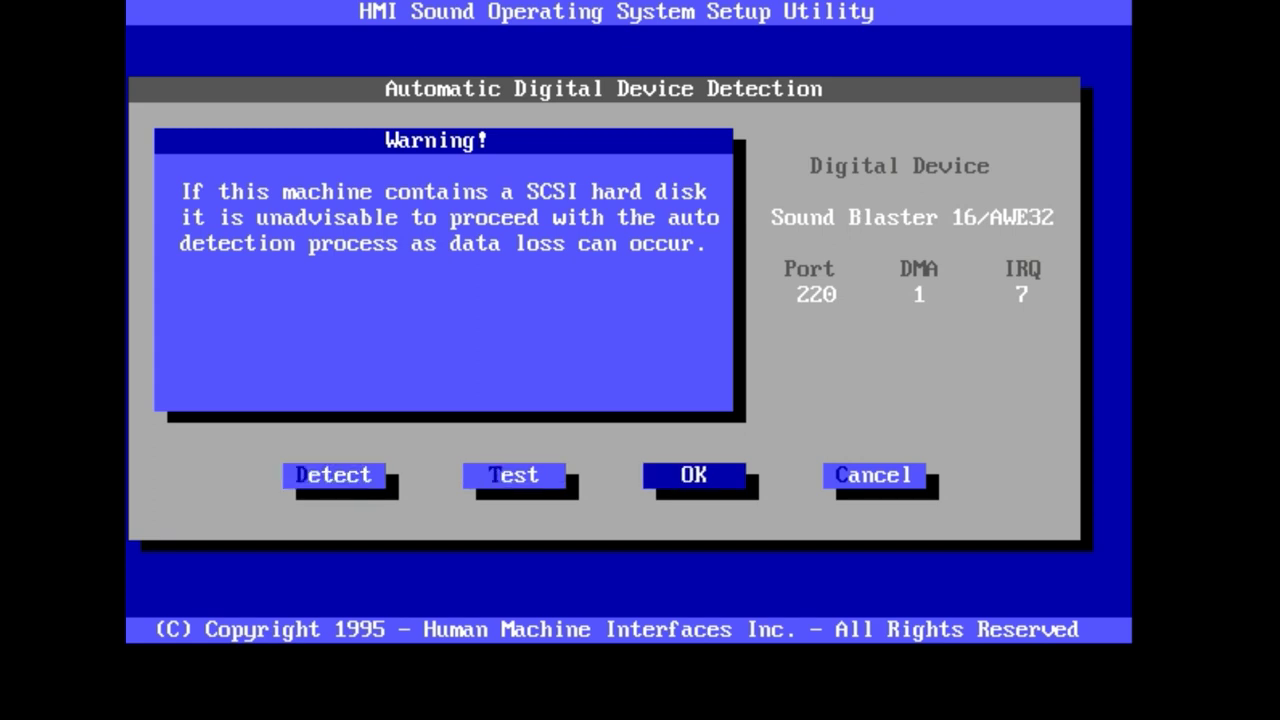
pyautogui.press('Return')
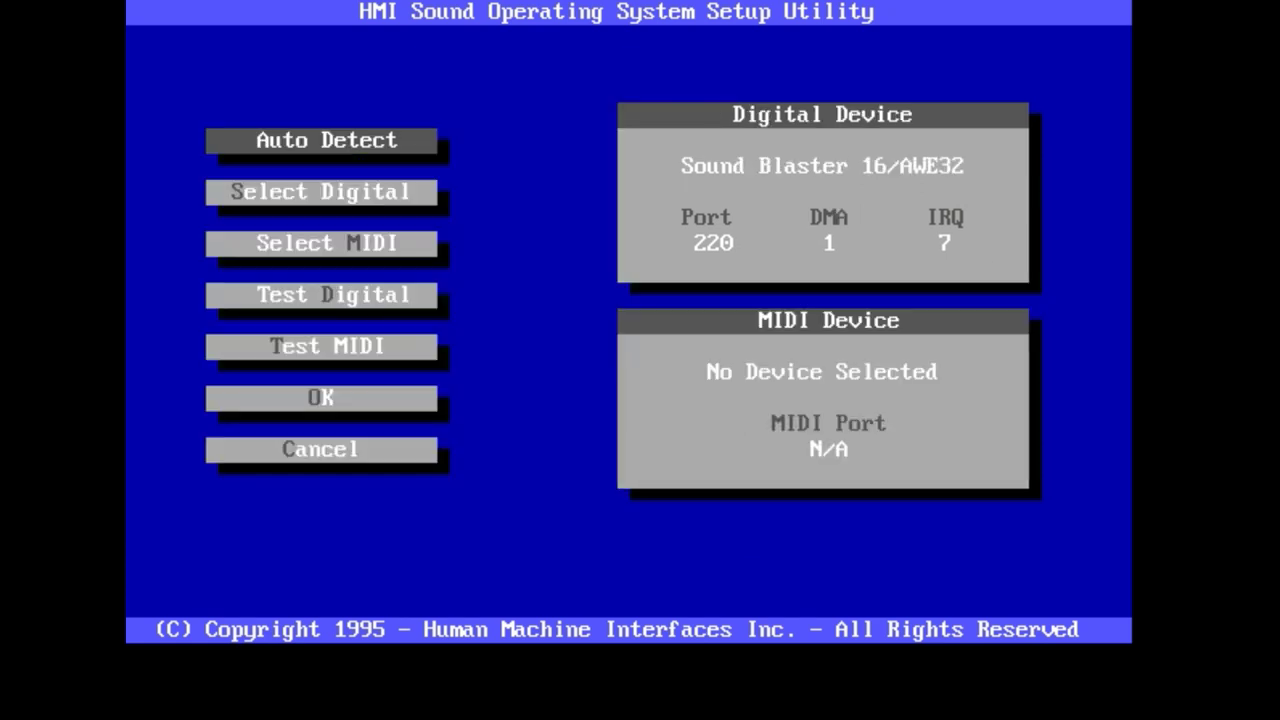
# Set the MIDI device to Sound Blaster 16 on port 388 and accept the selection
pyautogui.press('Down')
pyautogui.press('Down')
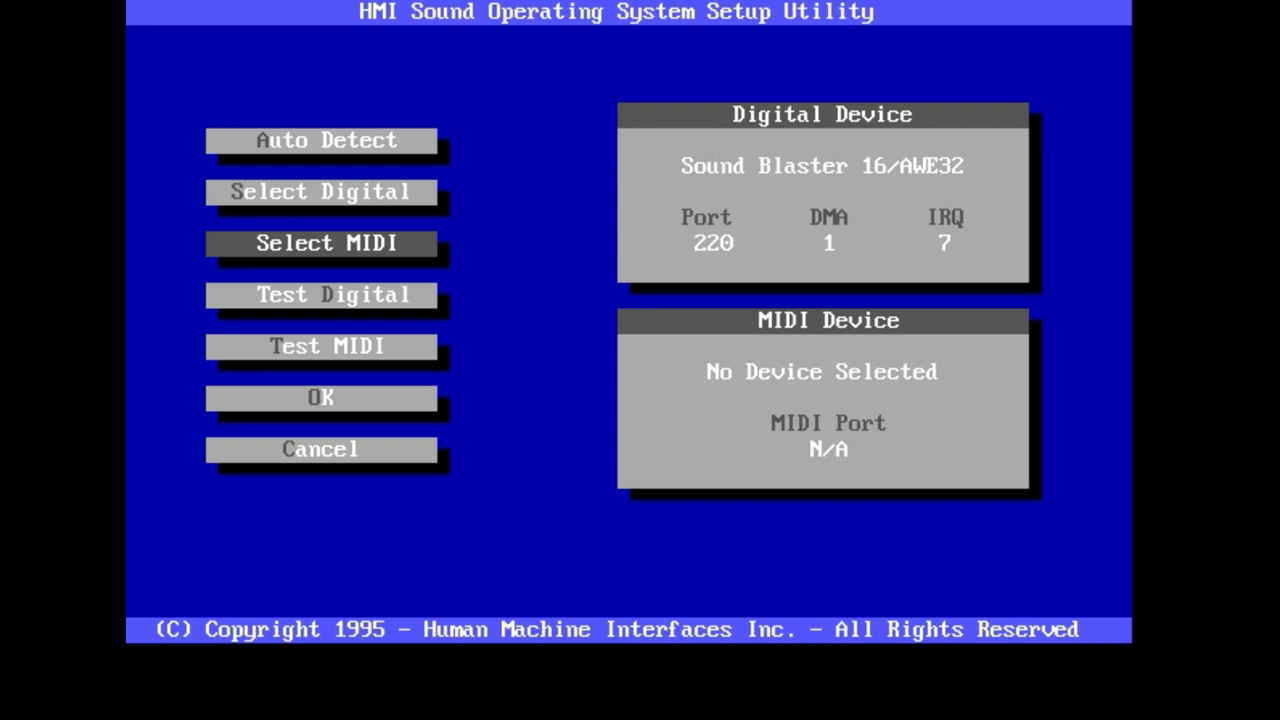
pyautogui.press('Return')
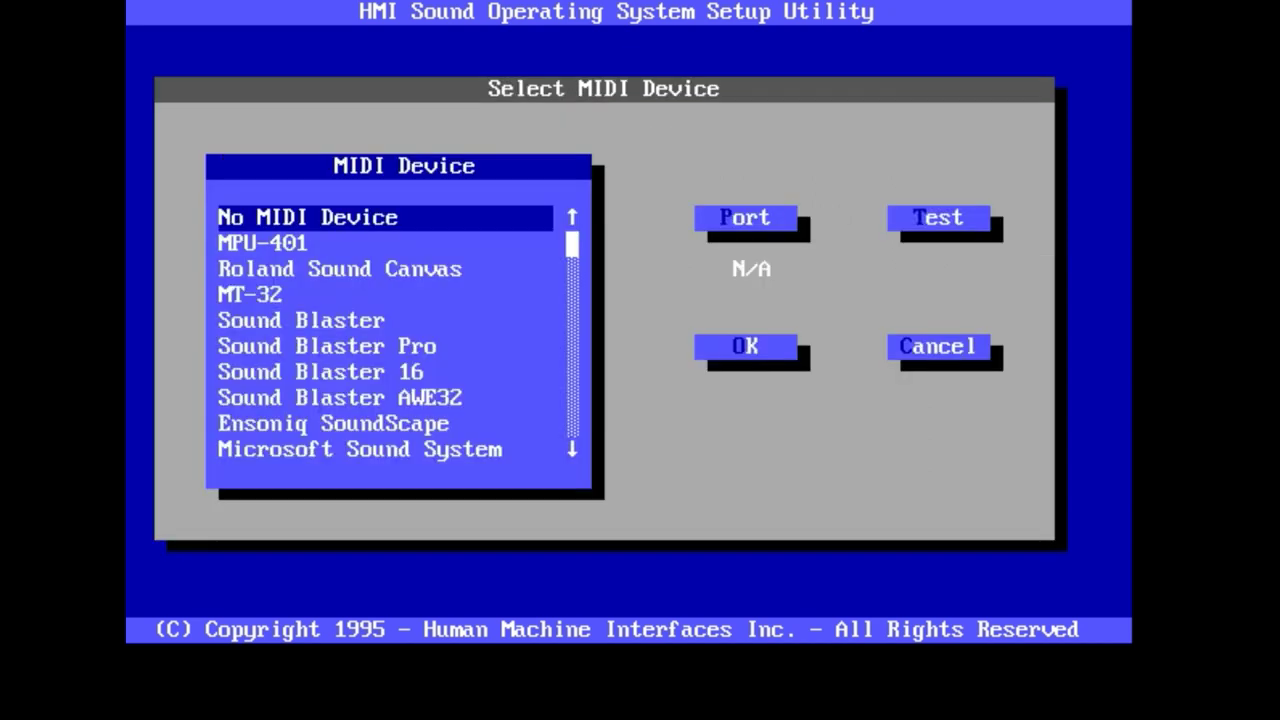
pyautogui.press('Down')
pyautogui.press('Down')
pyautogui.press('Down')
pyautogui.press('Down')
pyautogui.press('Down')
pyautogui.press('Down')
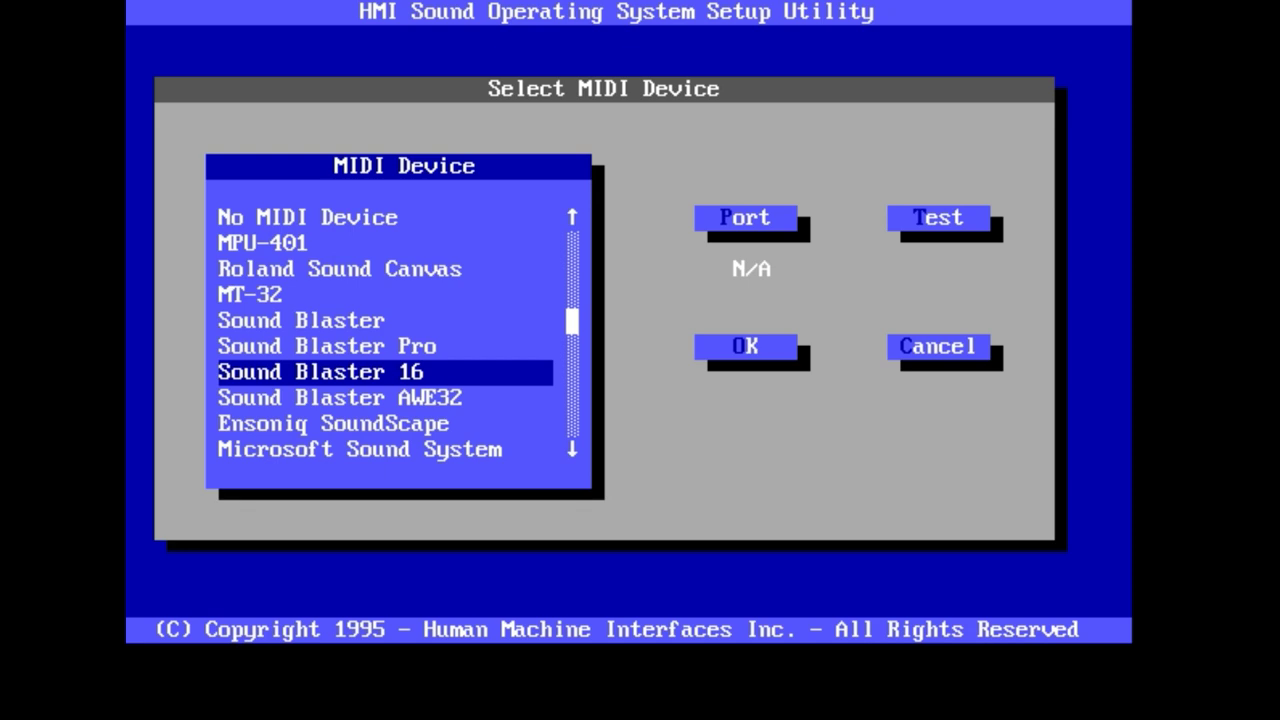
pyautogui.press('Return')
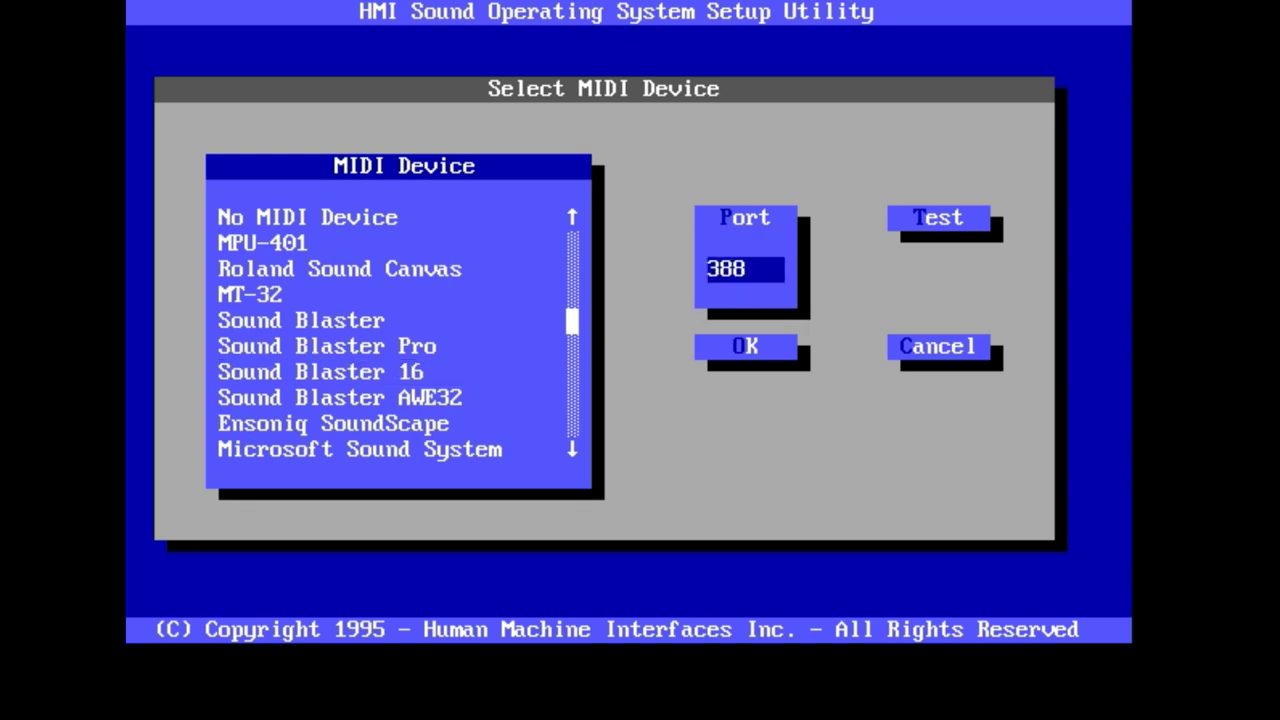
pyautogui.press('Return')
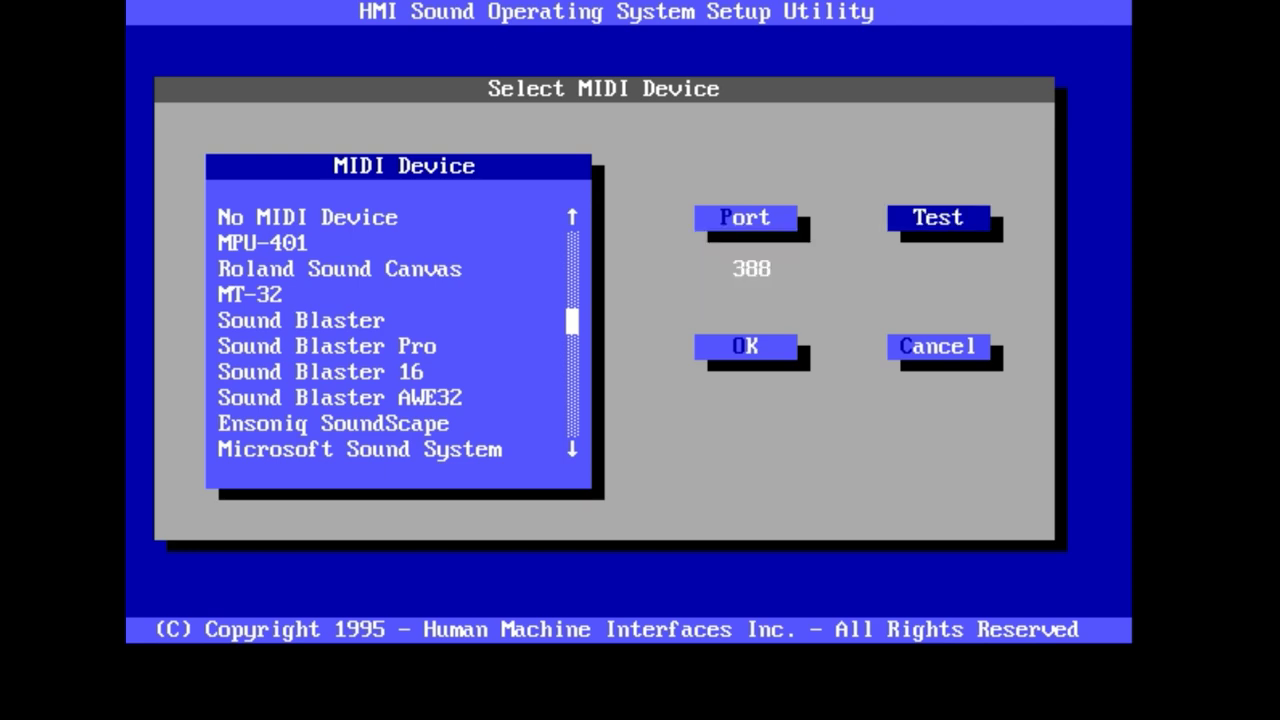
pyautogui.press('Up')
pyautogui.press('Down')
pyautogui.press('Down')
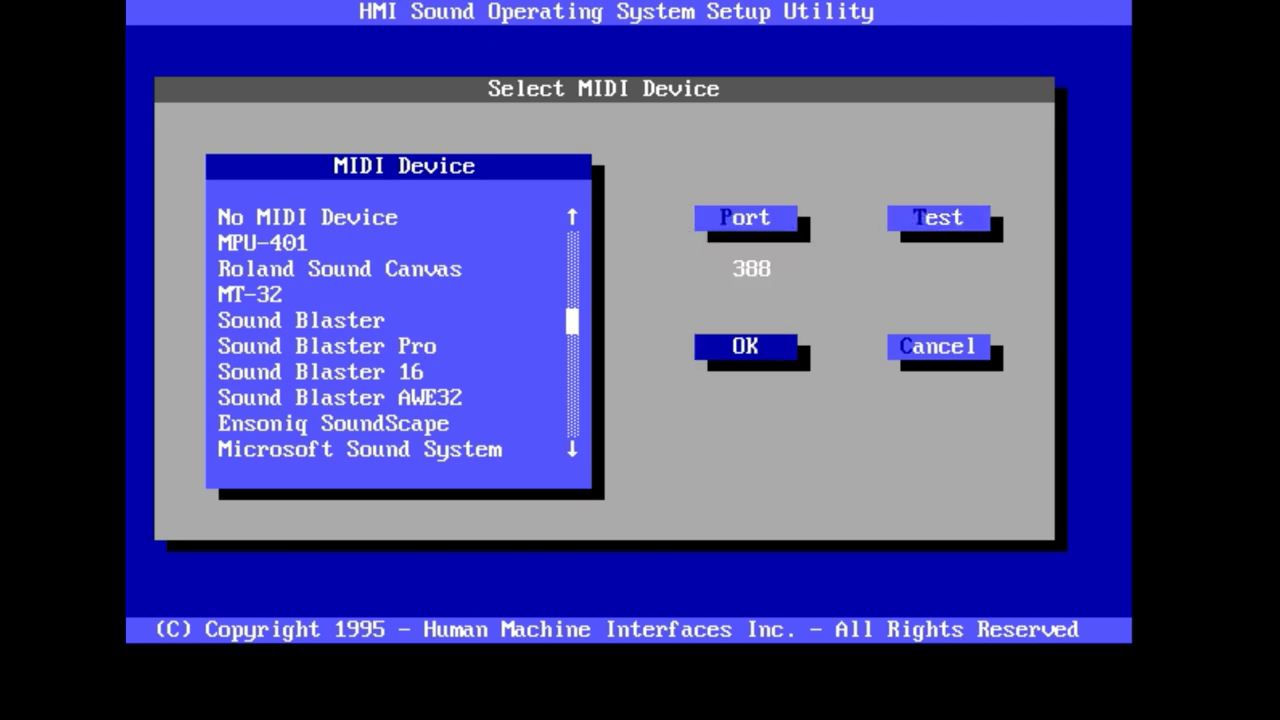
pyautogui.press('Return')
# Save the sound system configuration and acknowledge the closing messages to finish the Daggerfall installer
pyautogui.press('Down')
pyautogui.press('Down')
pyautogui.press('Down')
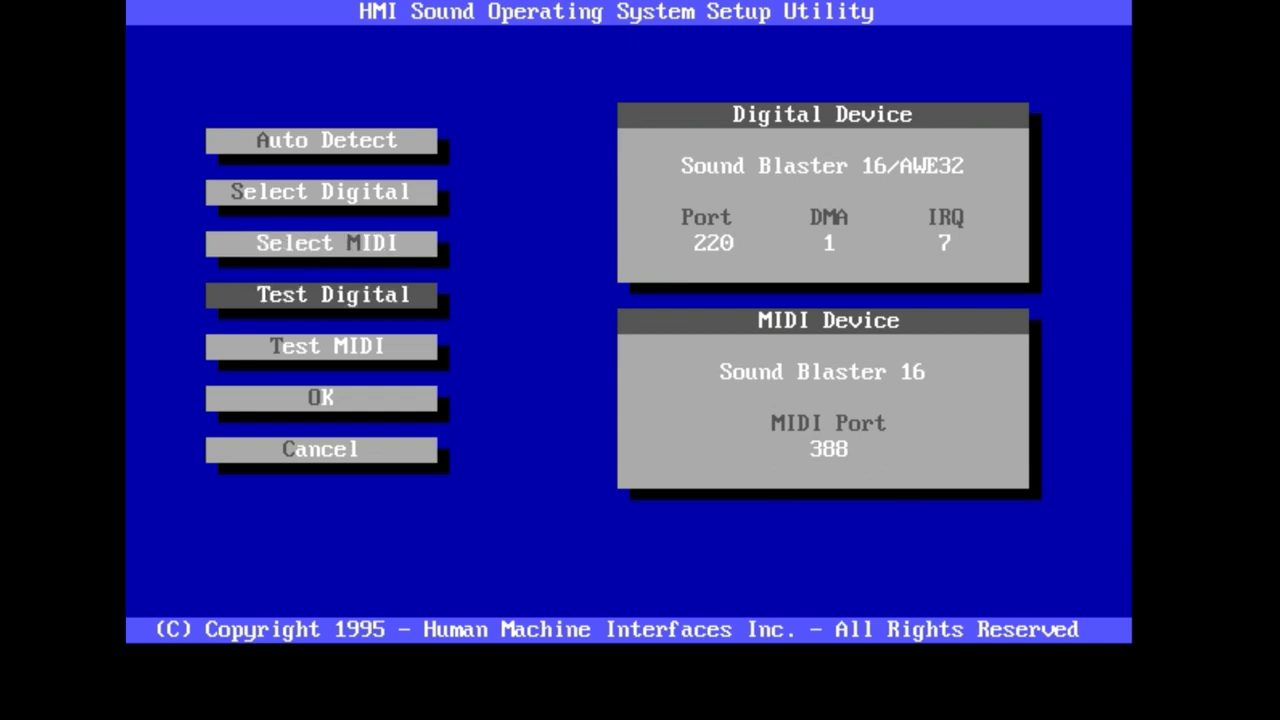
pyautogui.press('Return')
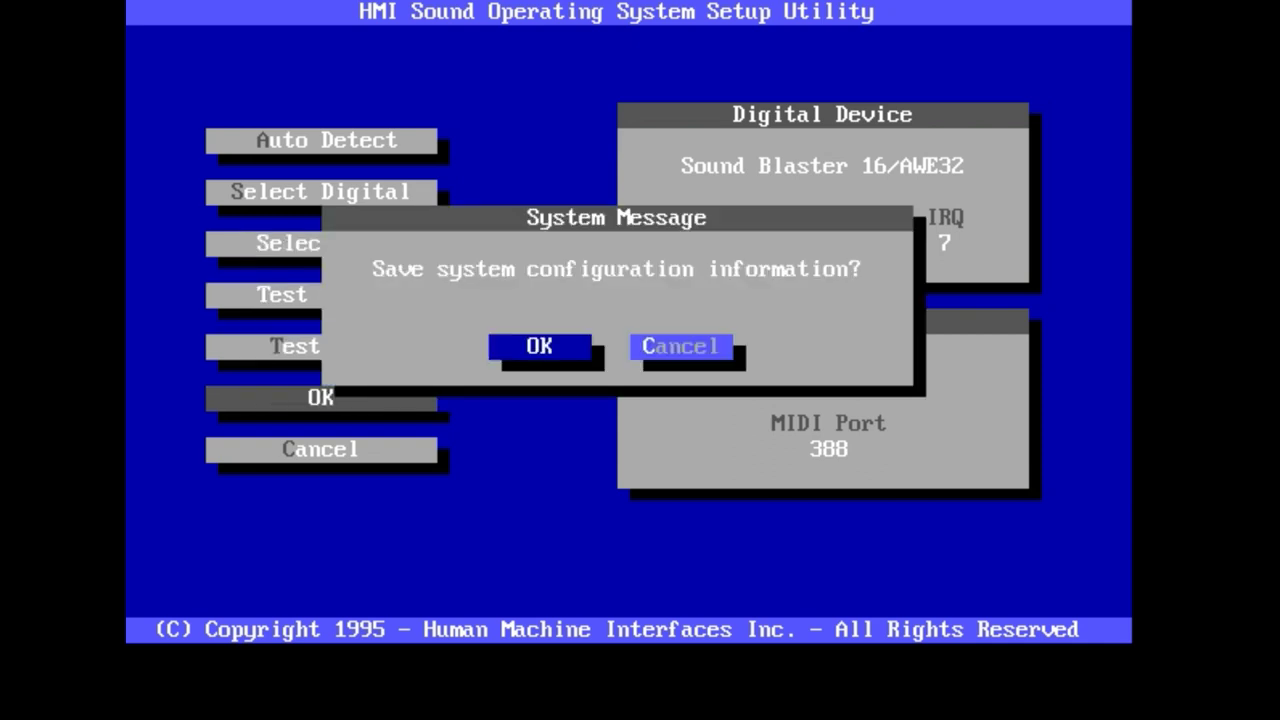
pyautogui.press('Left')
pyautogui.press('Right')
pyautogui.press('Return')
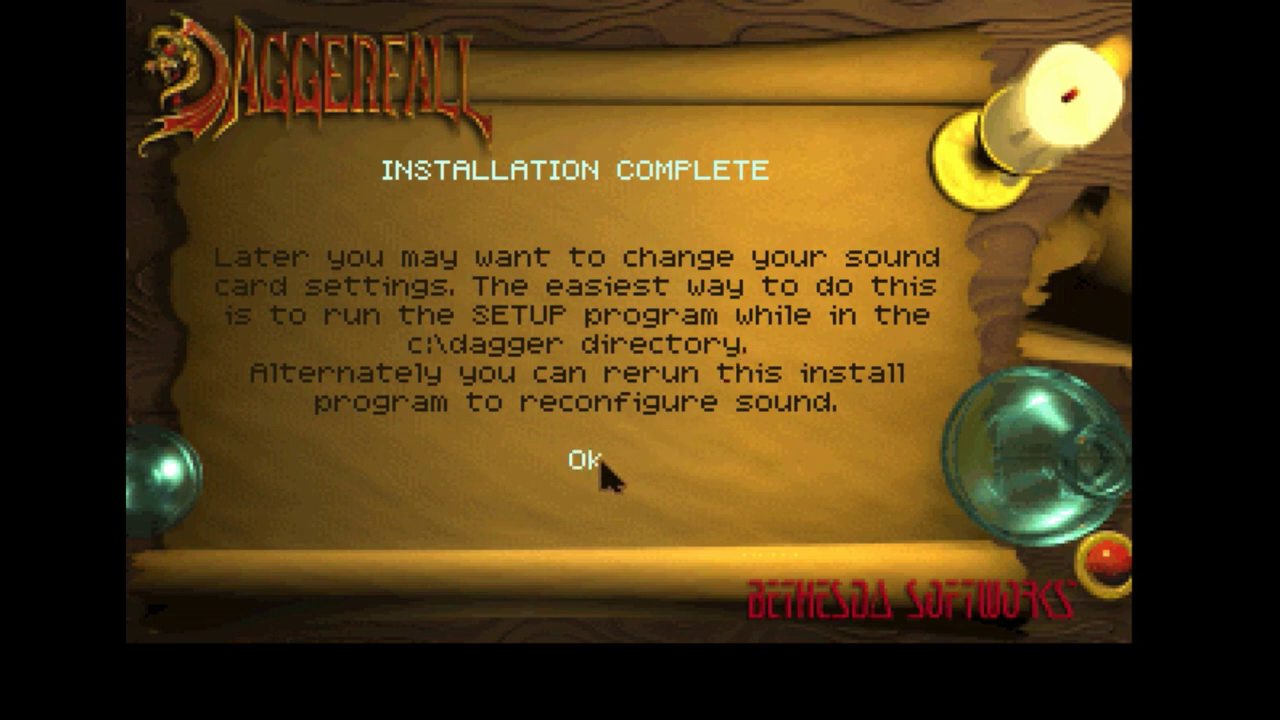
pyautogui.click(594, 468)
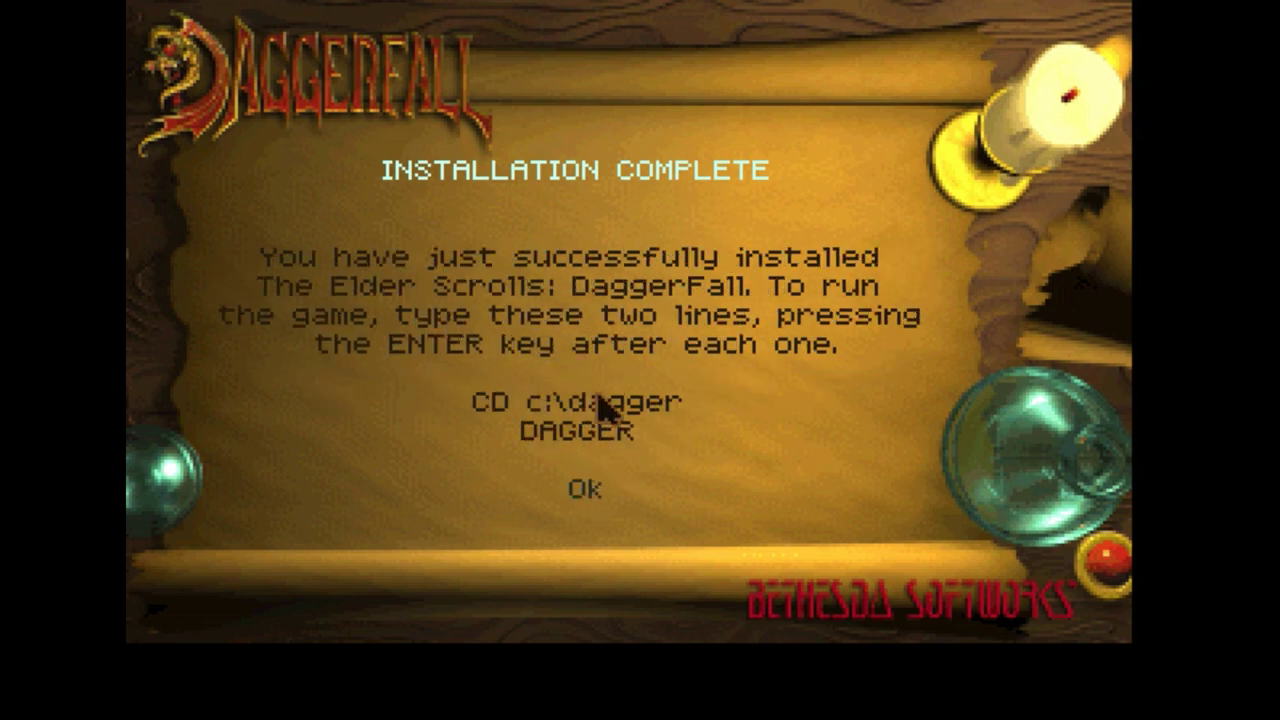
pyautogui.click(581, 487)
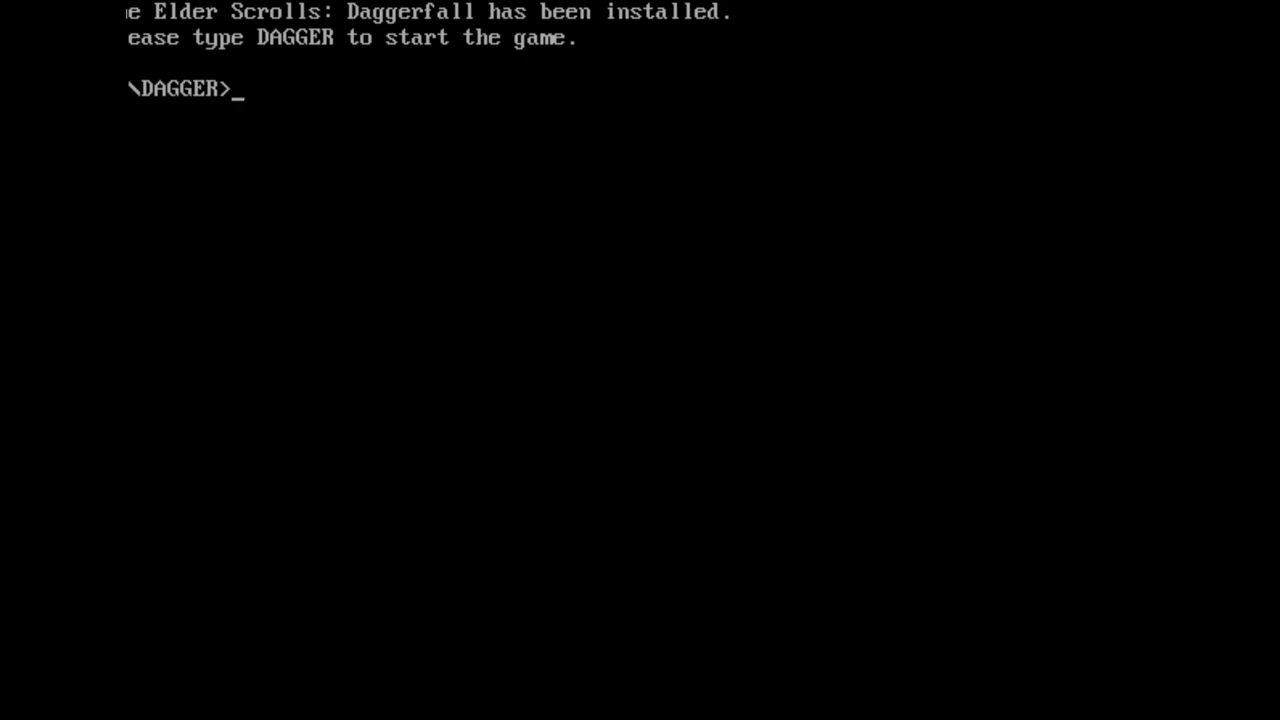
# Run the dag213 patch from the DAGGER directory, confirming both the game update and the world map fix
pyautogui.write('dag')
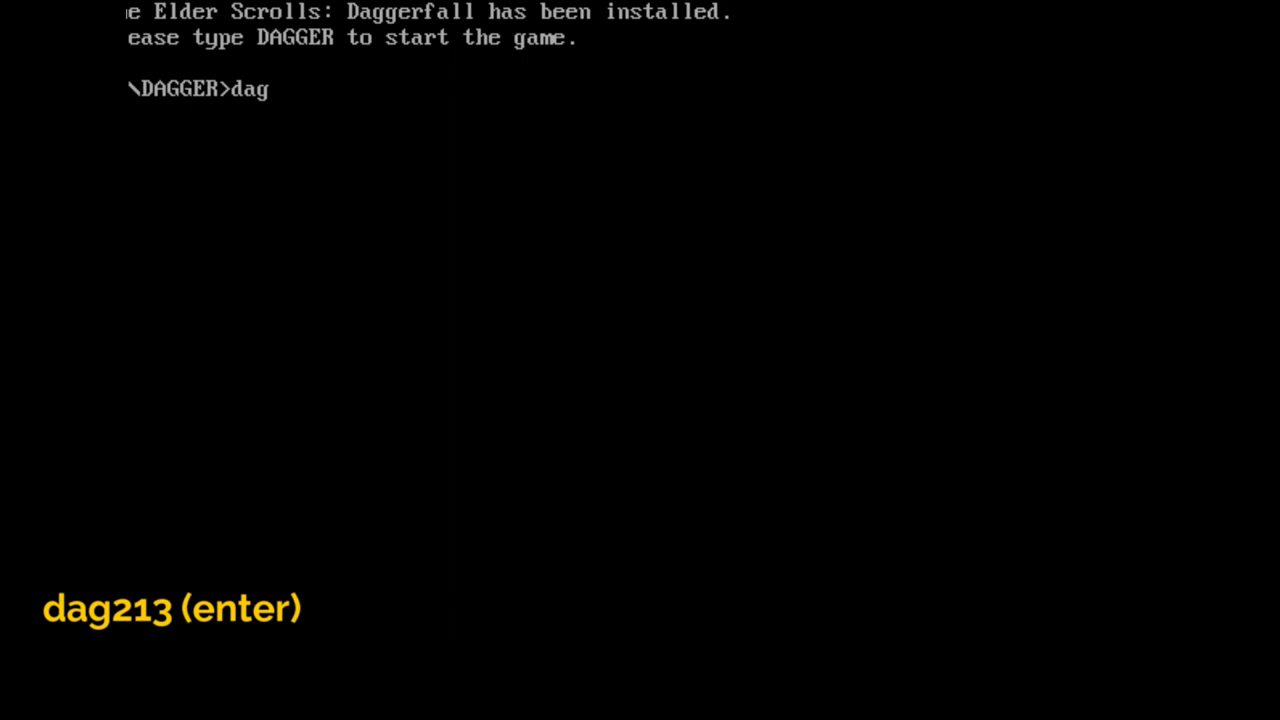
pyautogui.write('213')
pyautogui.press('Return')
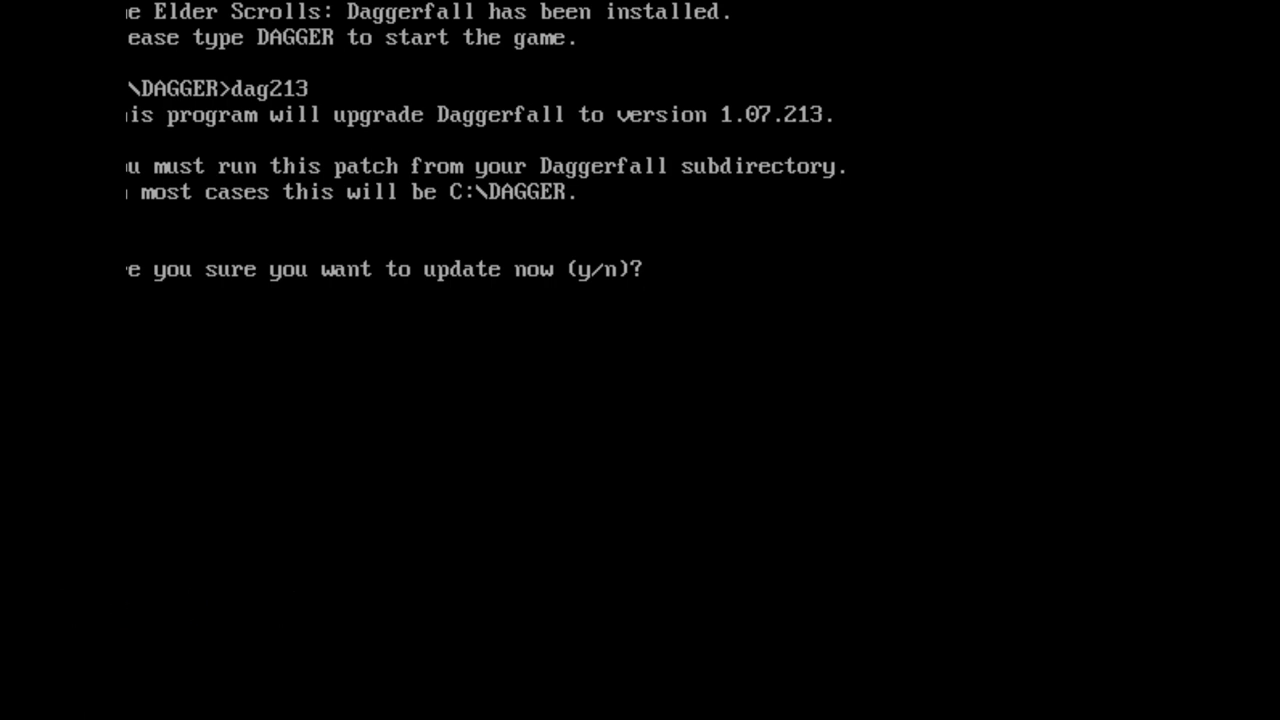
pyautogui.write('y')
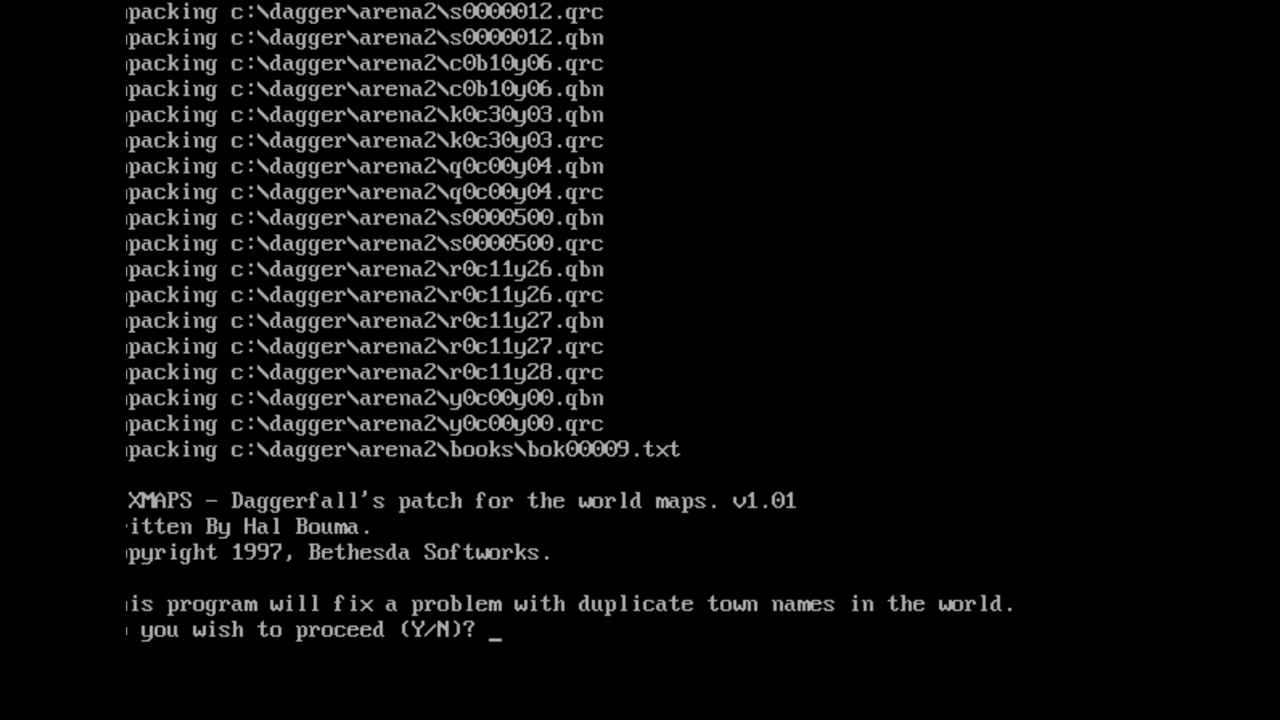
pyautogui.write('Y')
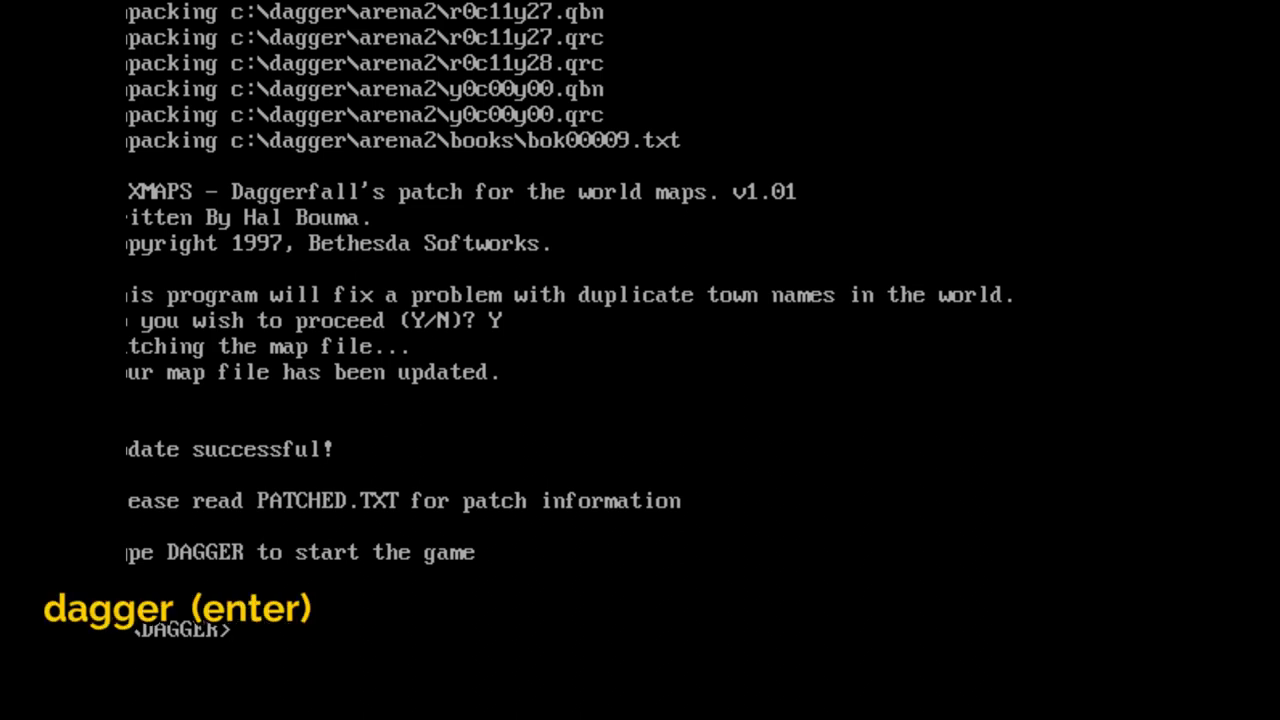
# Start Daggerfall with the dagger command and exit the game from its main menu
pyautogui.write('dagger')
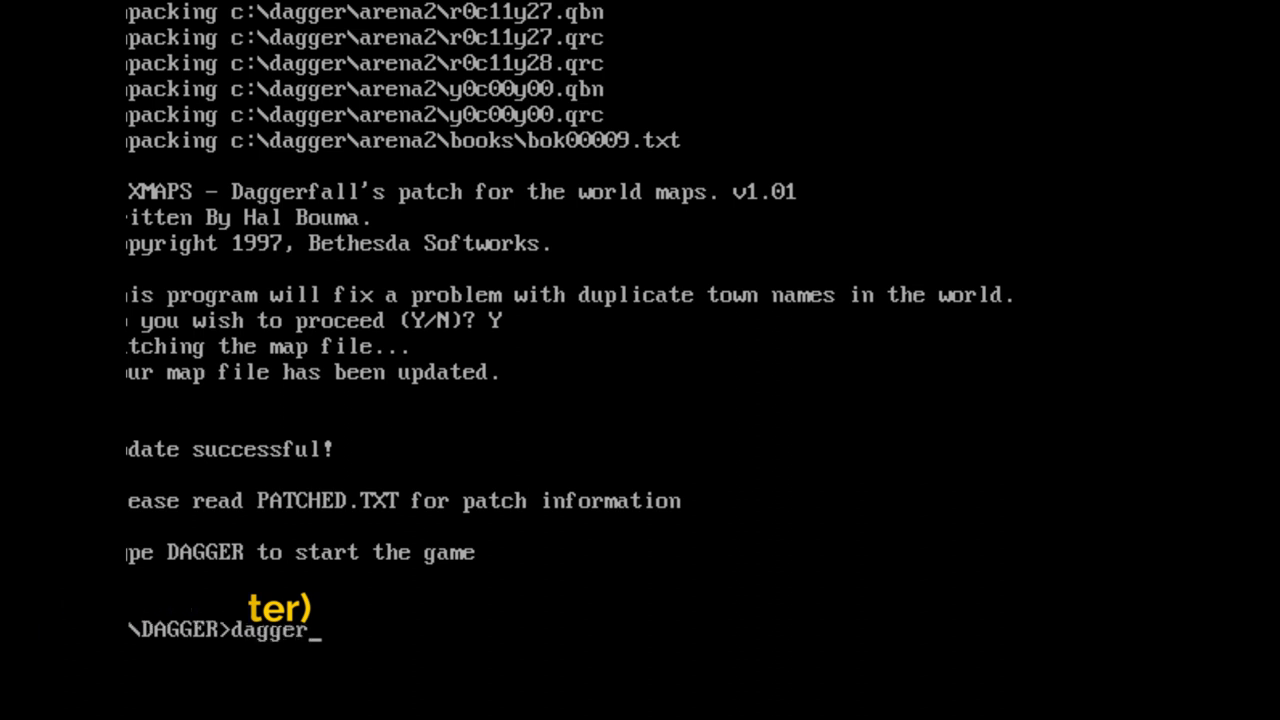
pyautogui.press('Return')
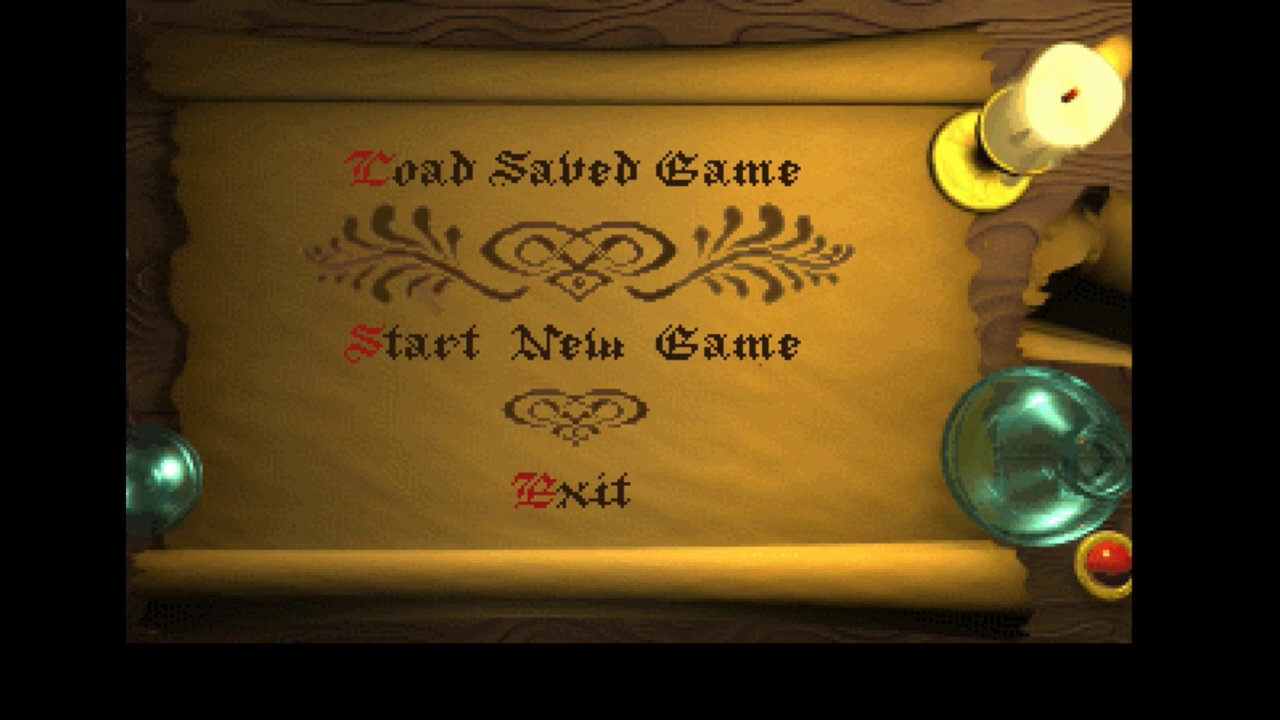
pyautogui.click(572, 497)
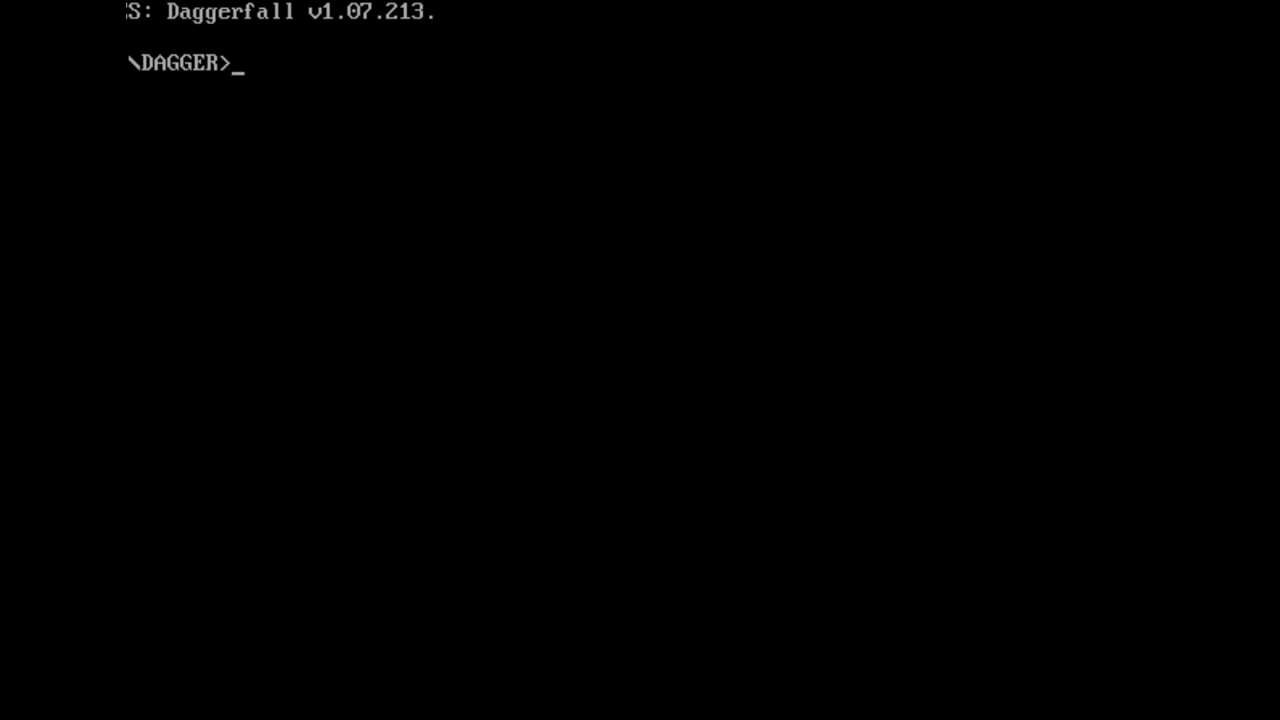
# Close the DOSBox session with the exit command and show the reopened DOSBox window full screen
pyautogui.write('exit')
pyautogui.press('Return')
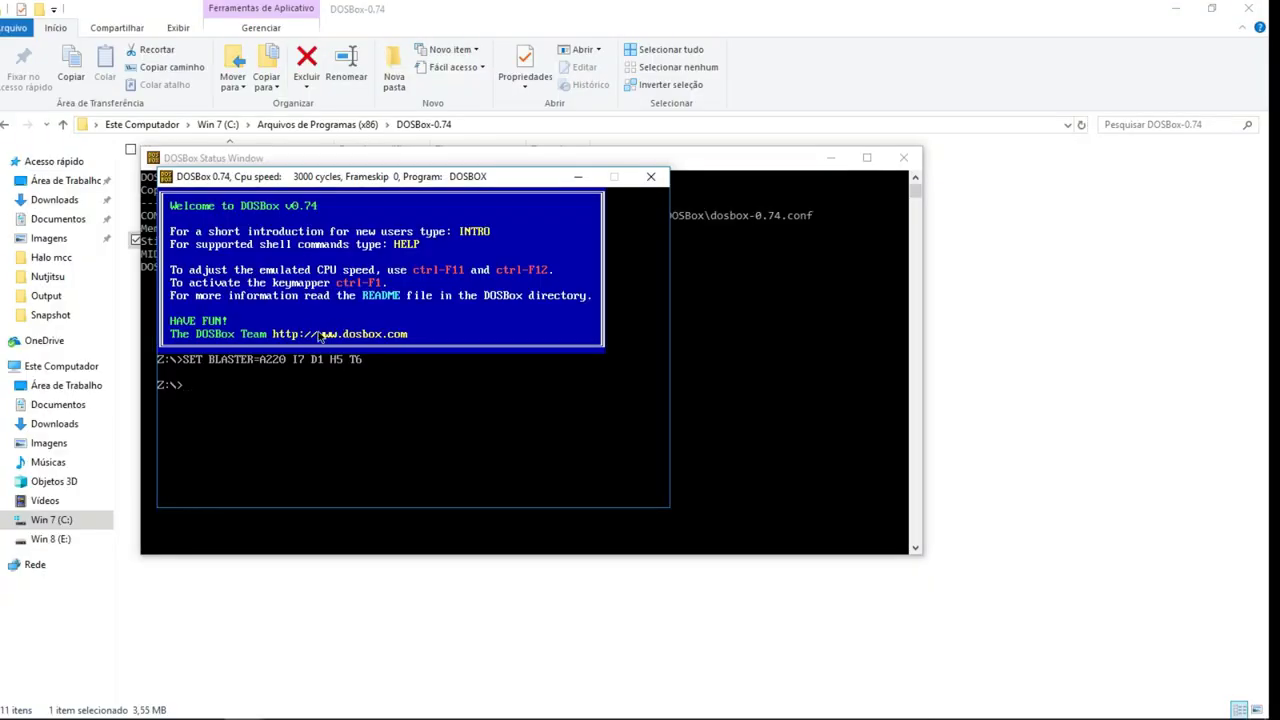
pyautogui.hotkey('alt', 'Return')
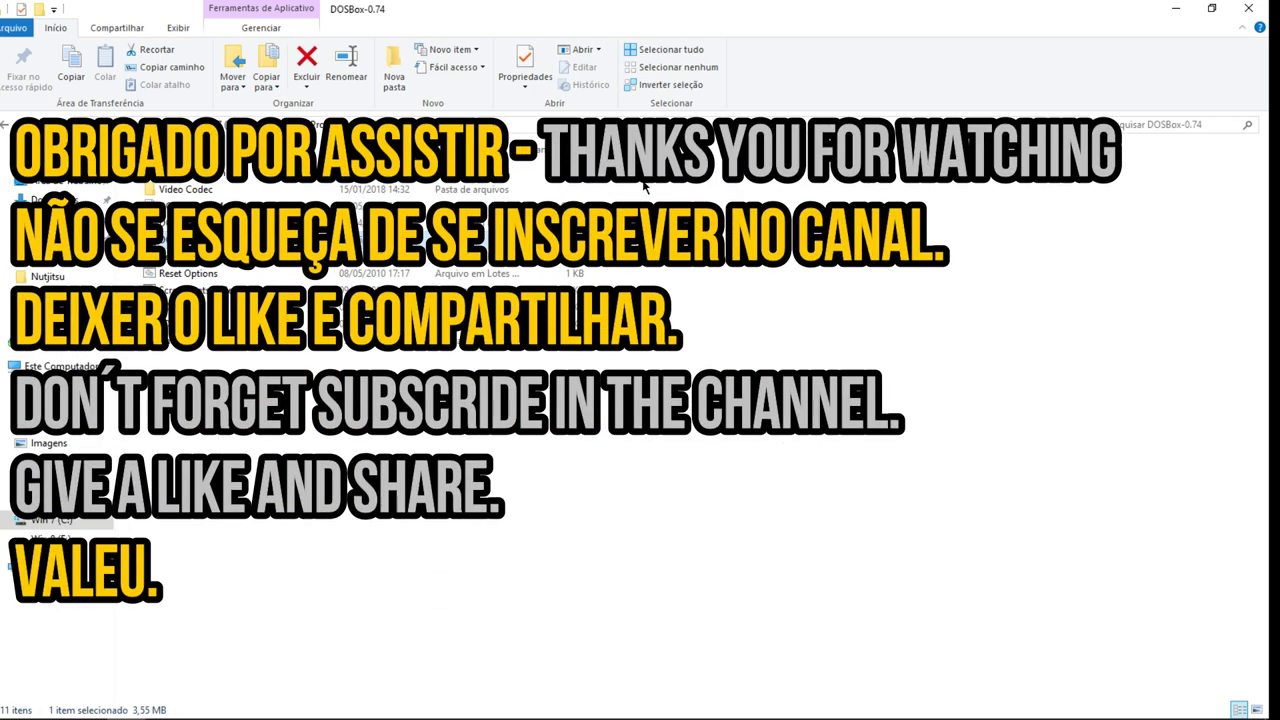
pyautogui.moveTo(368, 714)
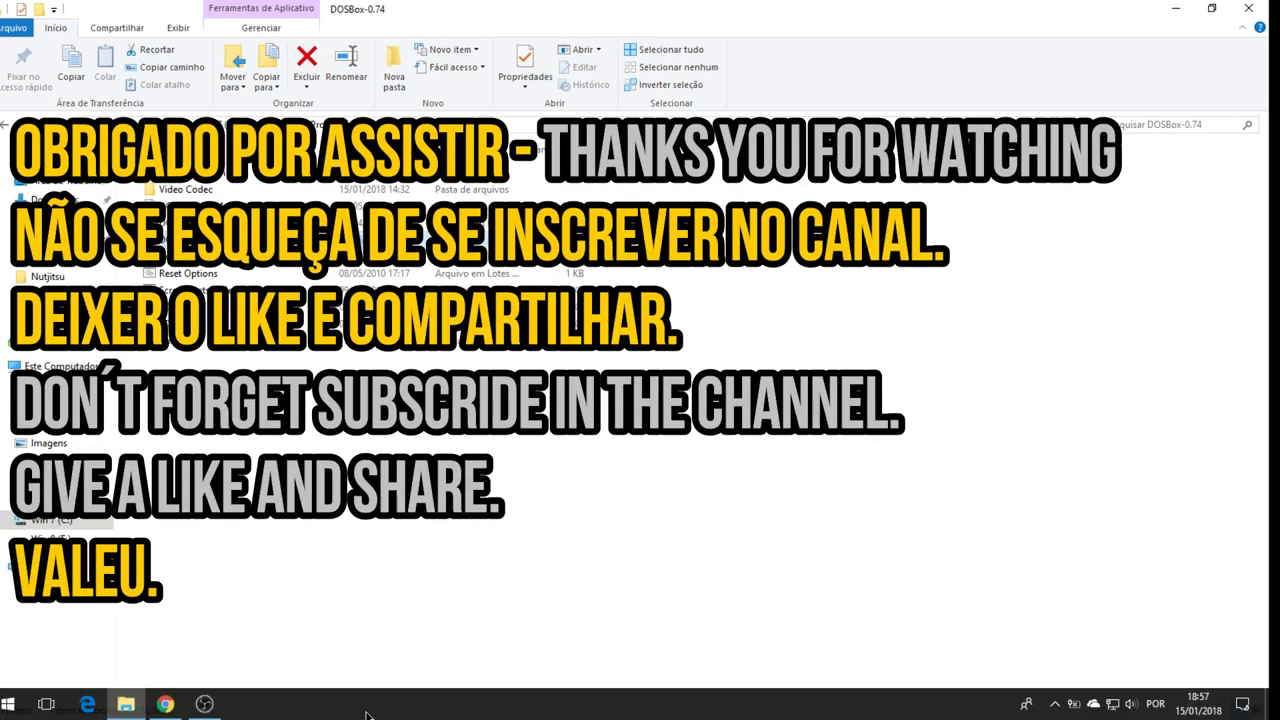
pyautogui.click(204, 704)
pyautogui.click(687, 341)
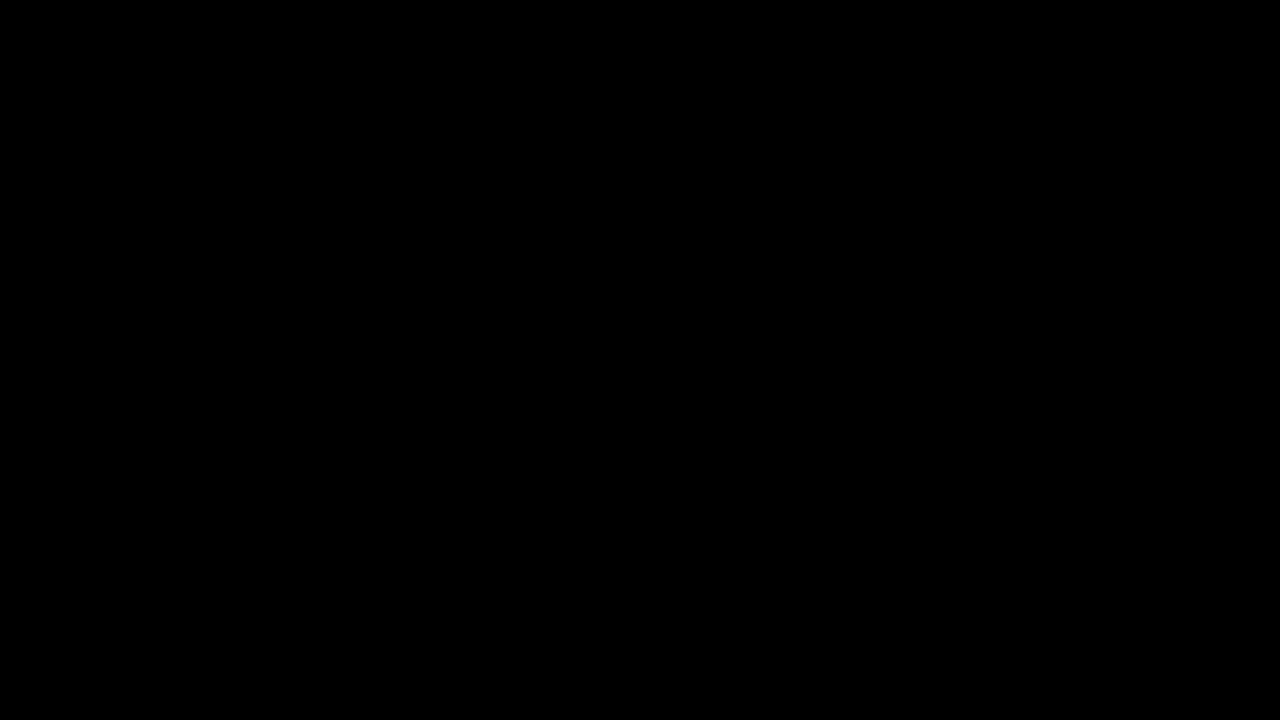